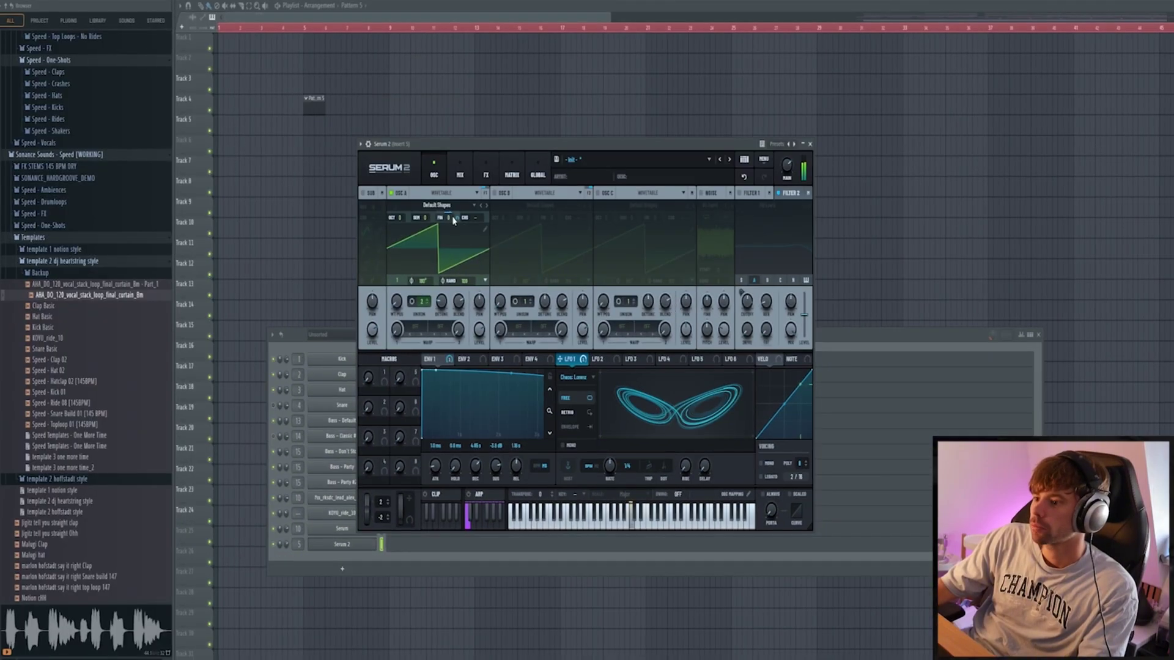
Examine oscillator A's fine-tune modulation from LFO 1 and the filter cutoff modulation from envelope 1
right_click(453, 220)
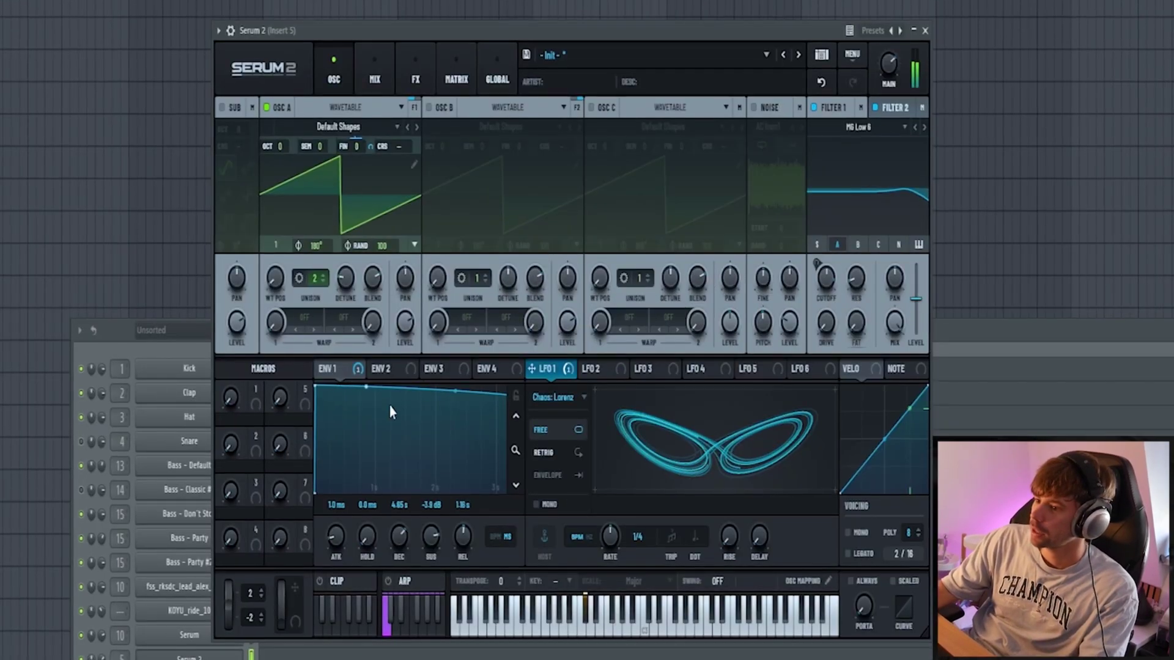
left_click(344, 371)
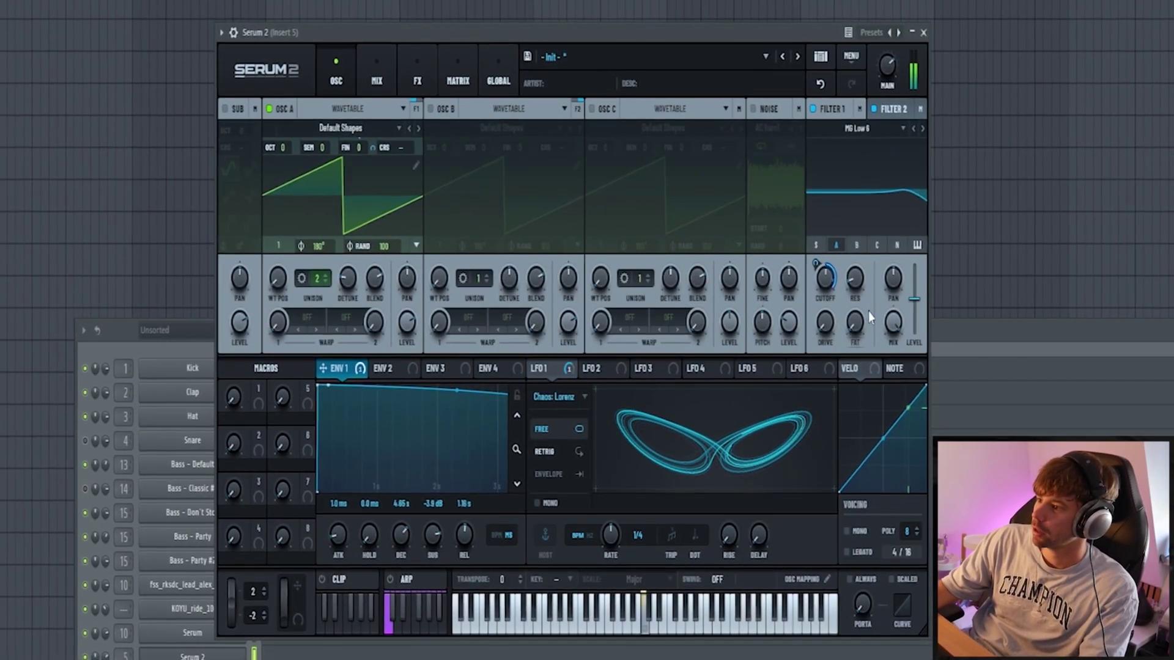
right_click(830, 292)
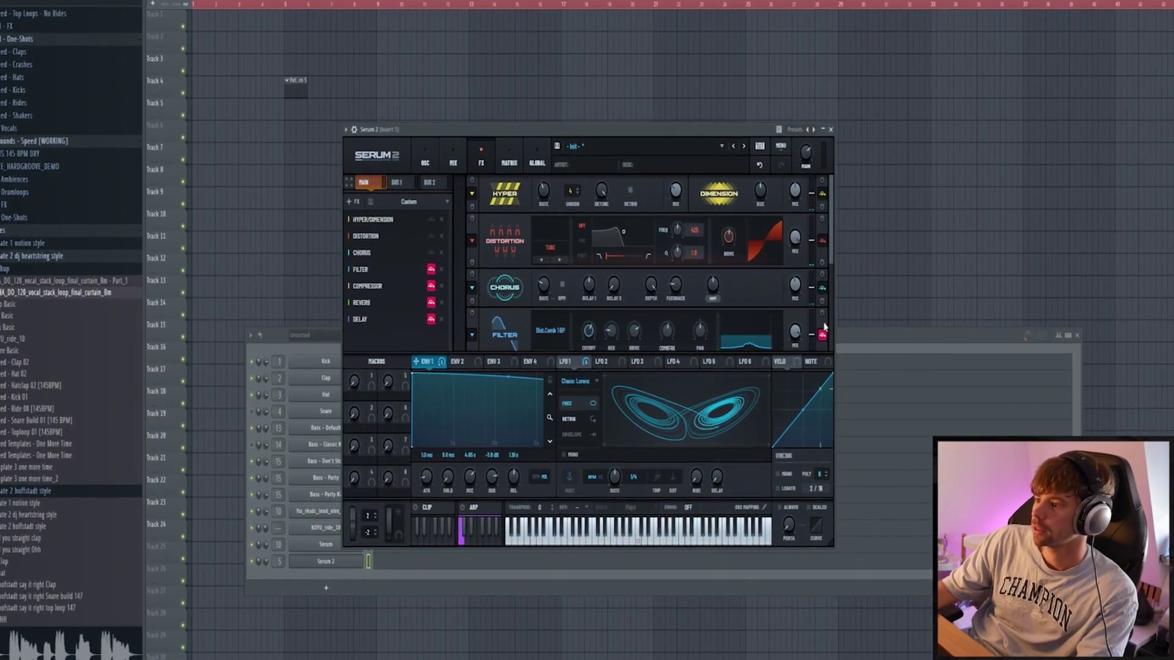
Enable the Filter, Compressor, Reverb and Delay effects in the chord patch's effects chain
scroll(824, 329, "down", 2)
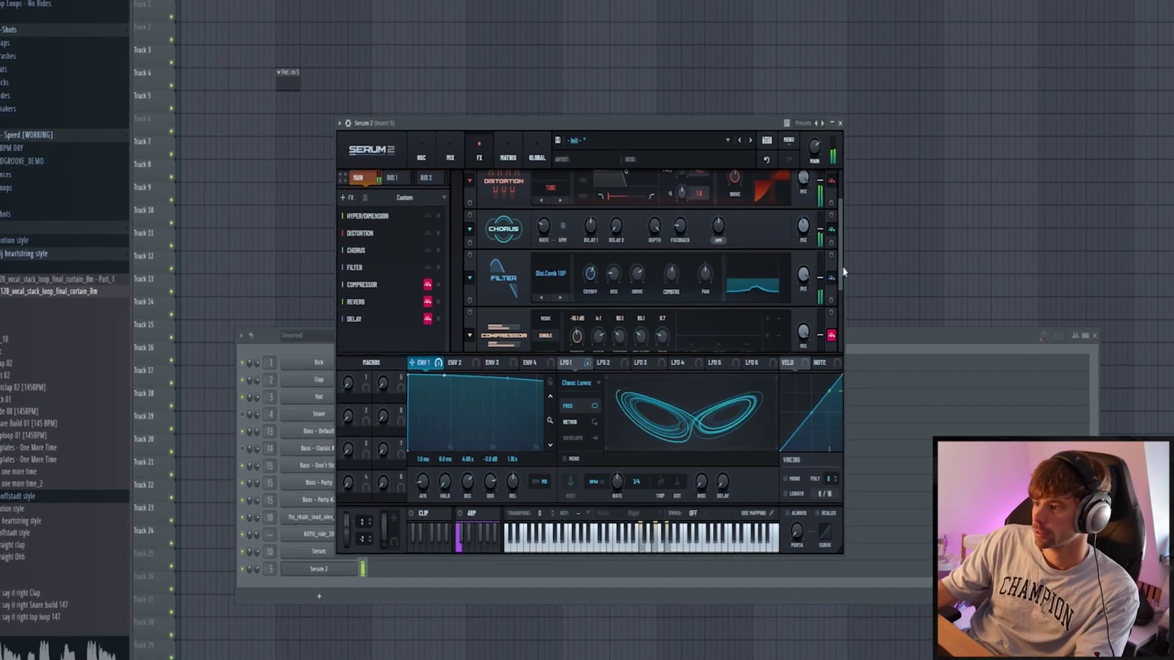
scroll(846, 271, "down", 3)
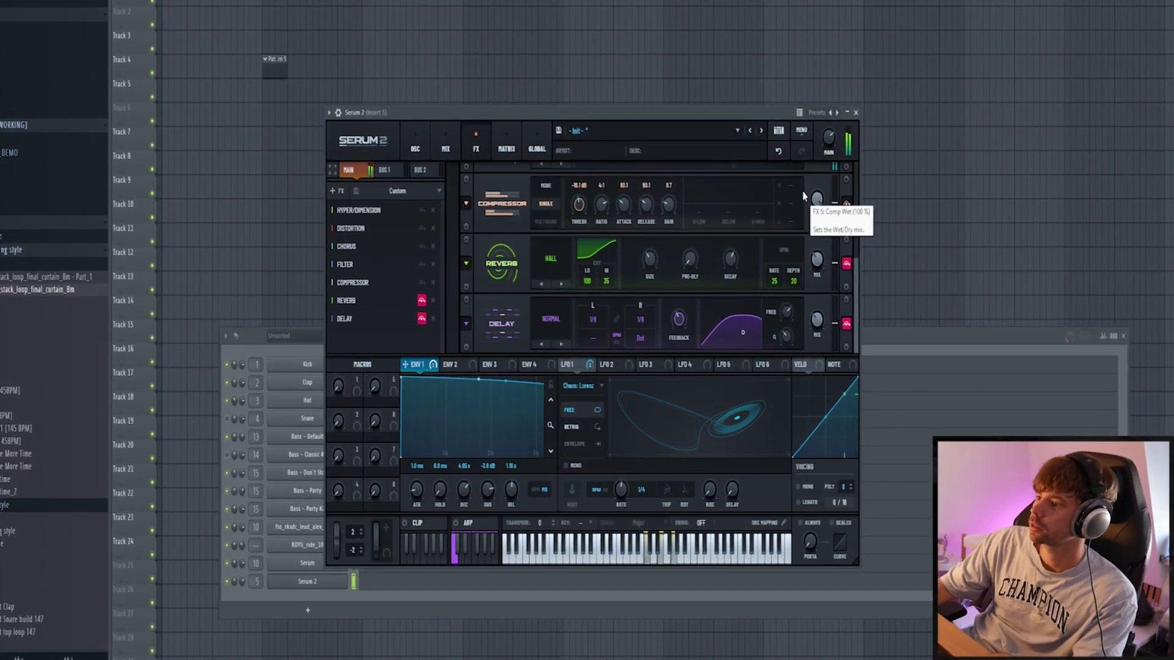
left_click(847, 264)
left_click(848, 324)
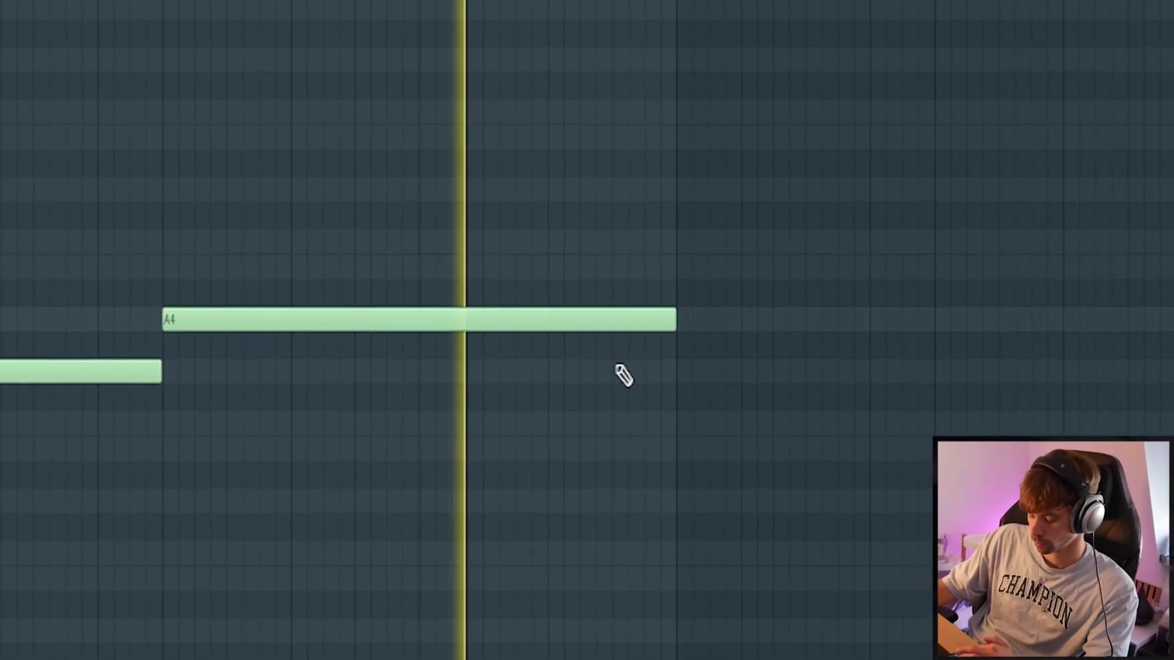
Build the layered chord progression in the Serum 2 piano roll, adding a D5 to the chord that starts at bar 5
left_click_drag(561, 290, 579, 292)
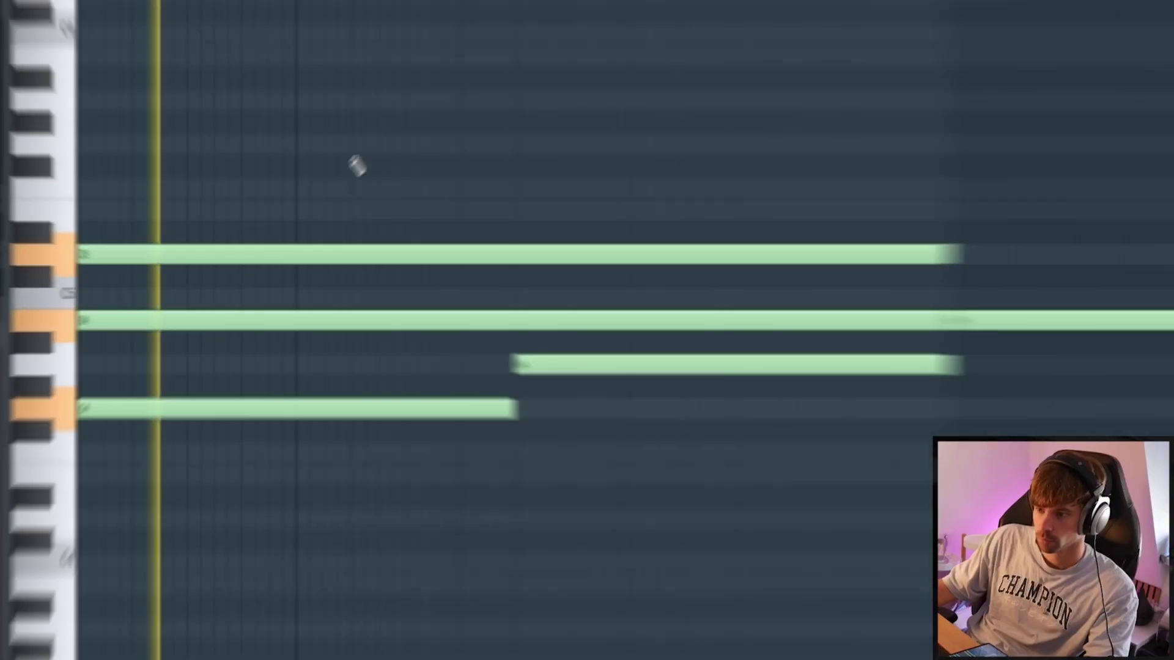
left_click_drag(354, 165, 380, 317)
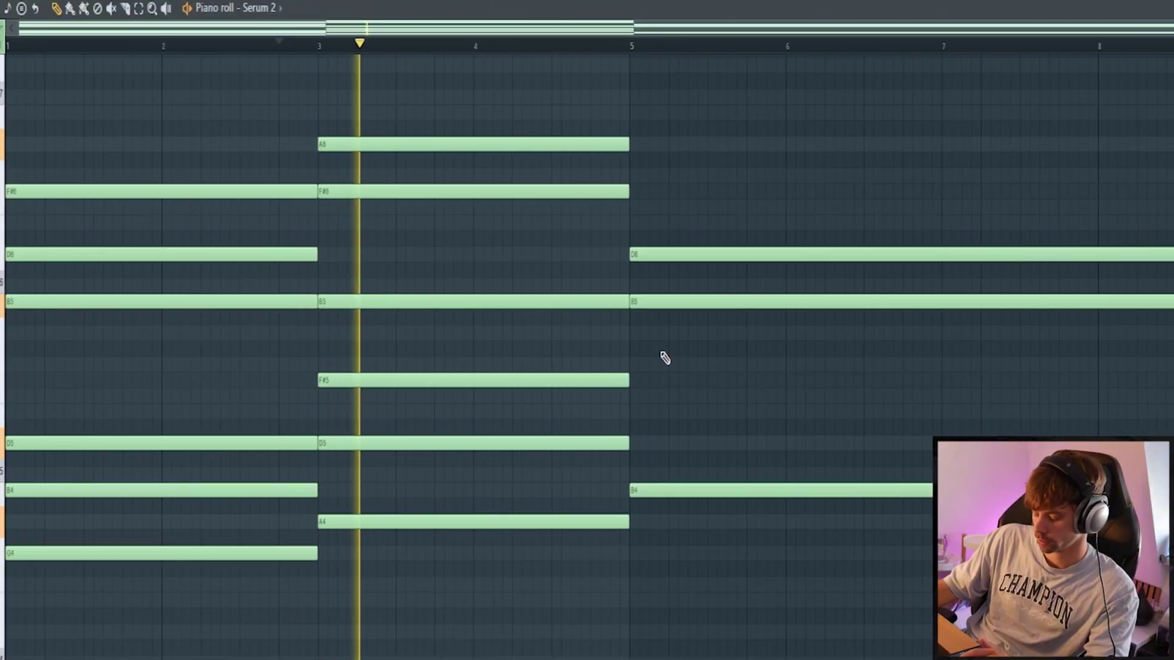
left_click_drag(740, 366, 735, 401)
left_click_drag(588, 400, 576, 450)
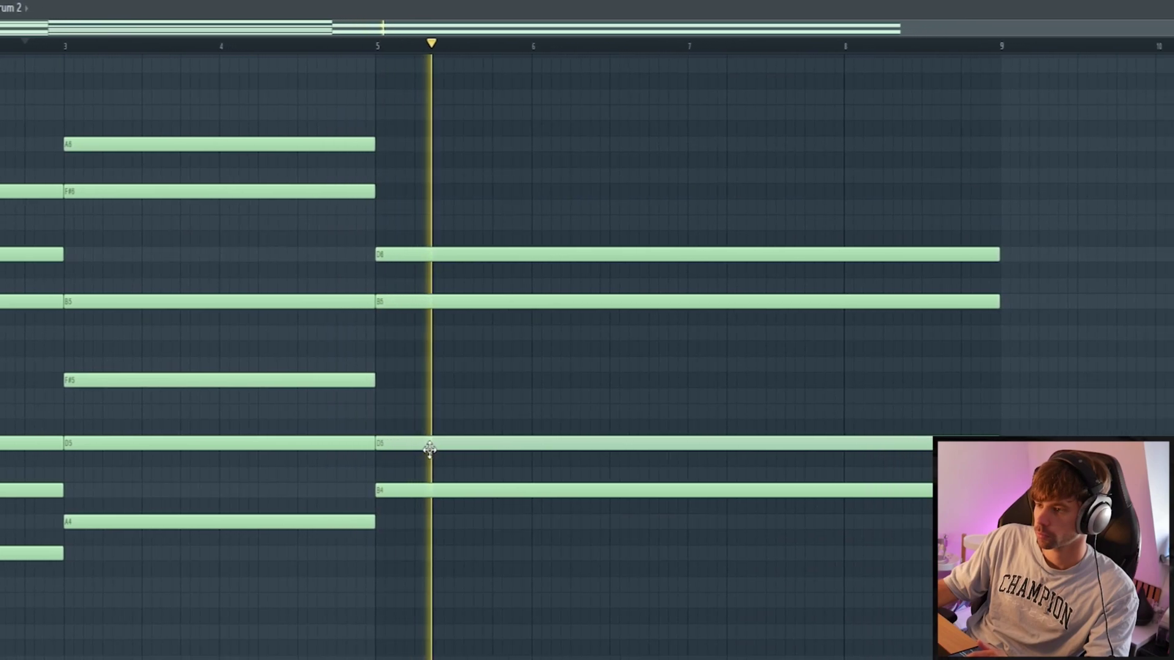
left_click_drag(429, 450, 429, 450)
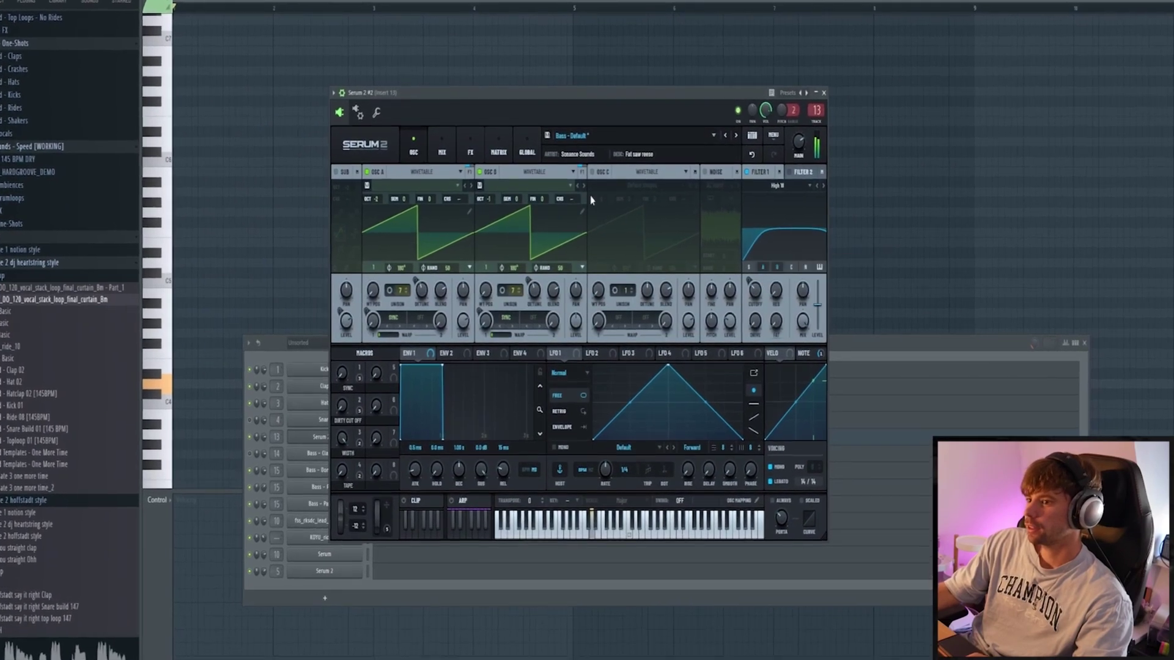
In the Bass - Default patch, enable the sub oscillator and switch on the Compressor and Reverb effects
left_click(339, 173)
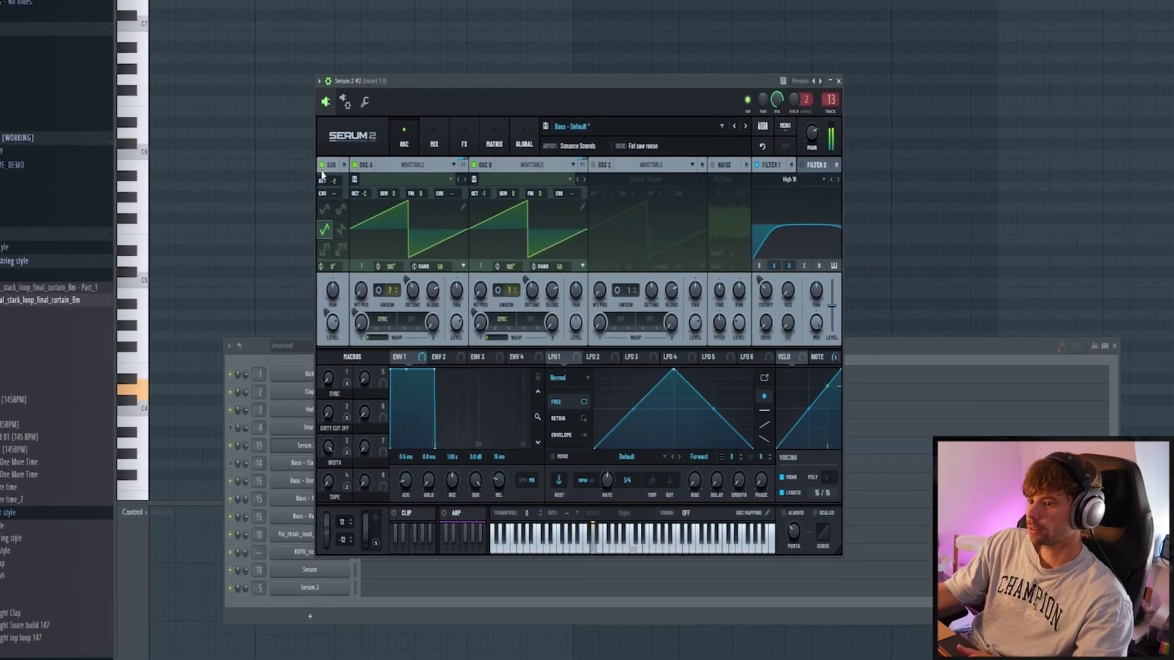
left_click(459, 130)
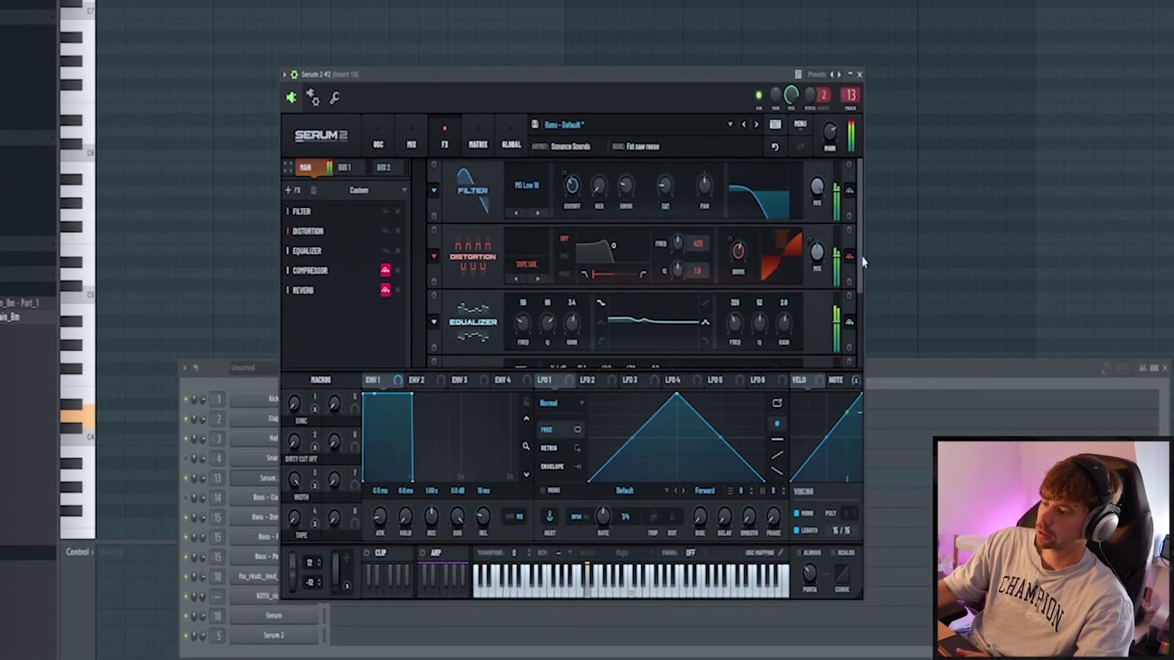
left_click_drag(862, 262, 866, 342)
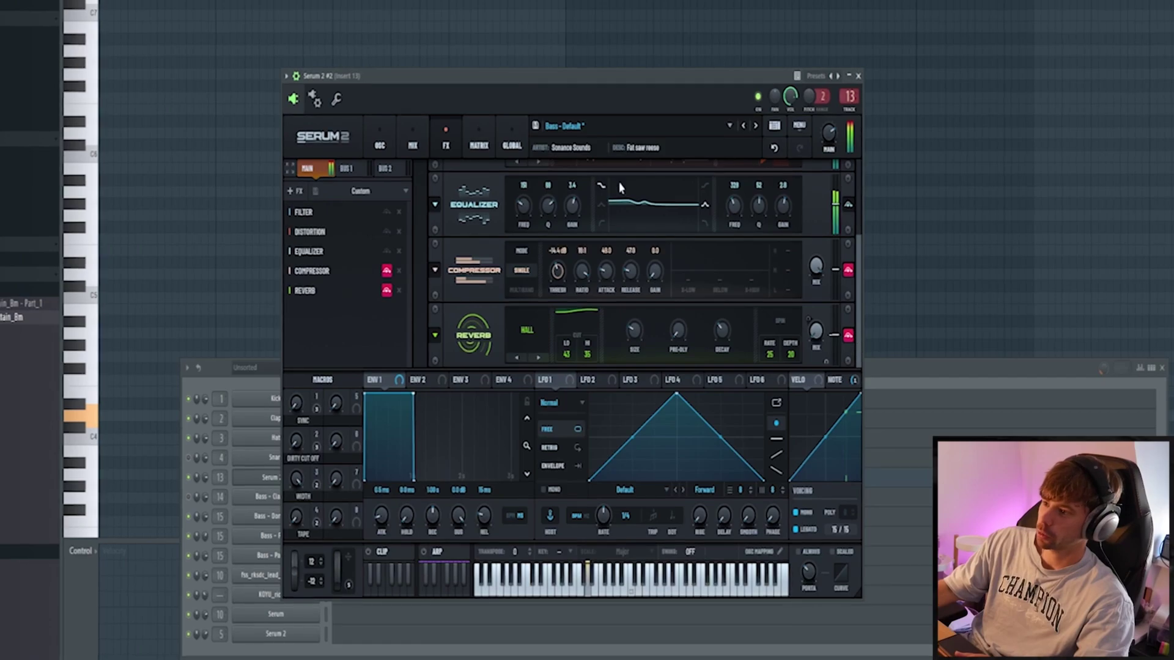
left_click(848, 271)
left_click(847, 335)
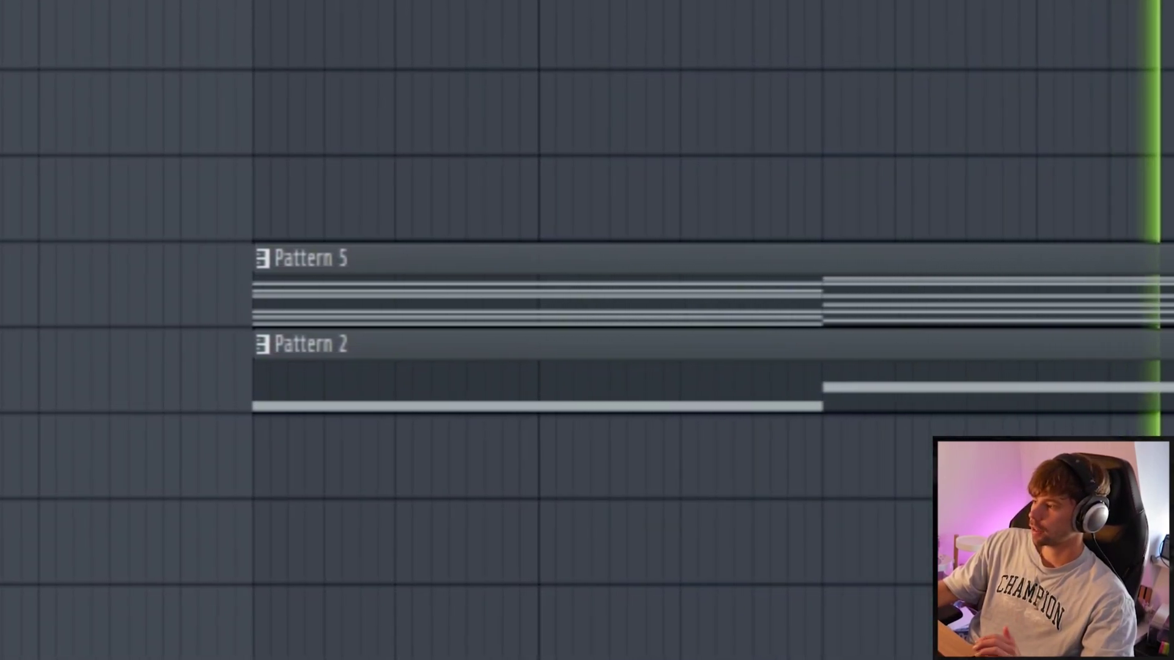
Advance the Serum 2 #3 channel from Bass - Default to the next preset
scroll(587, 331, "down", 5)
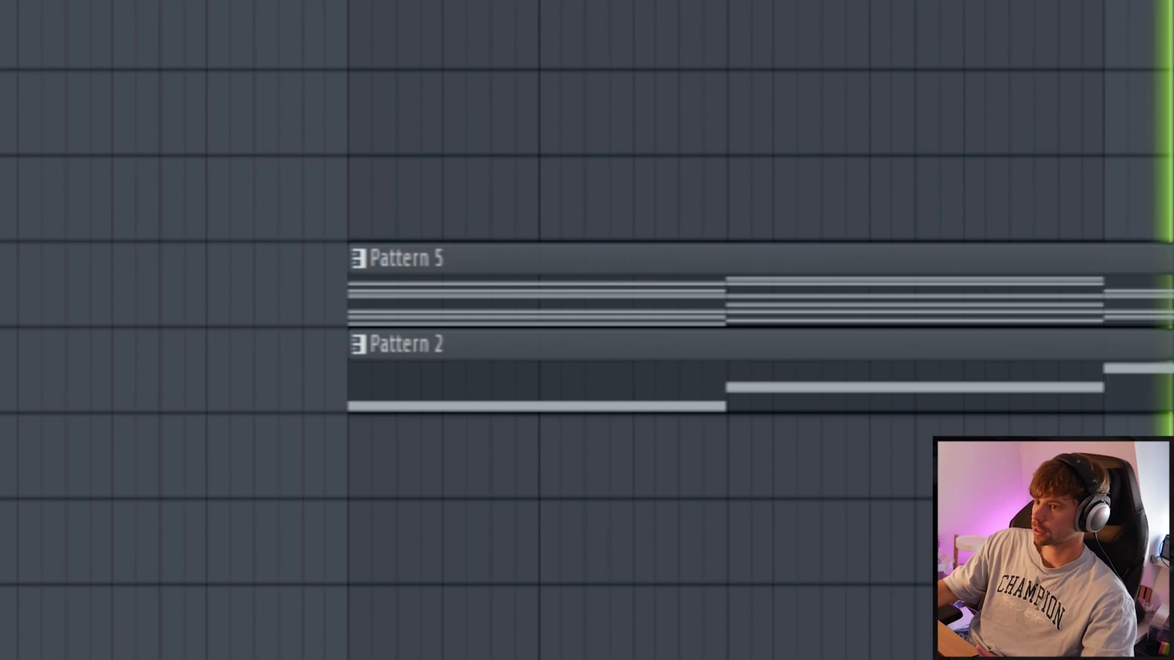
scroll(586, 330, "down", 3)
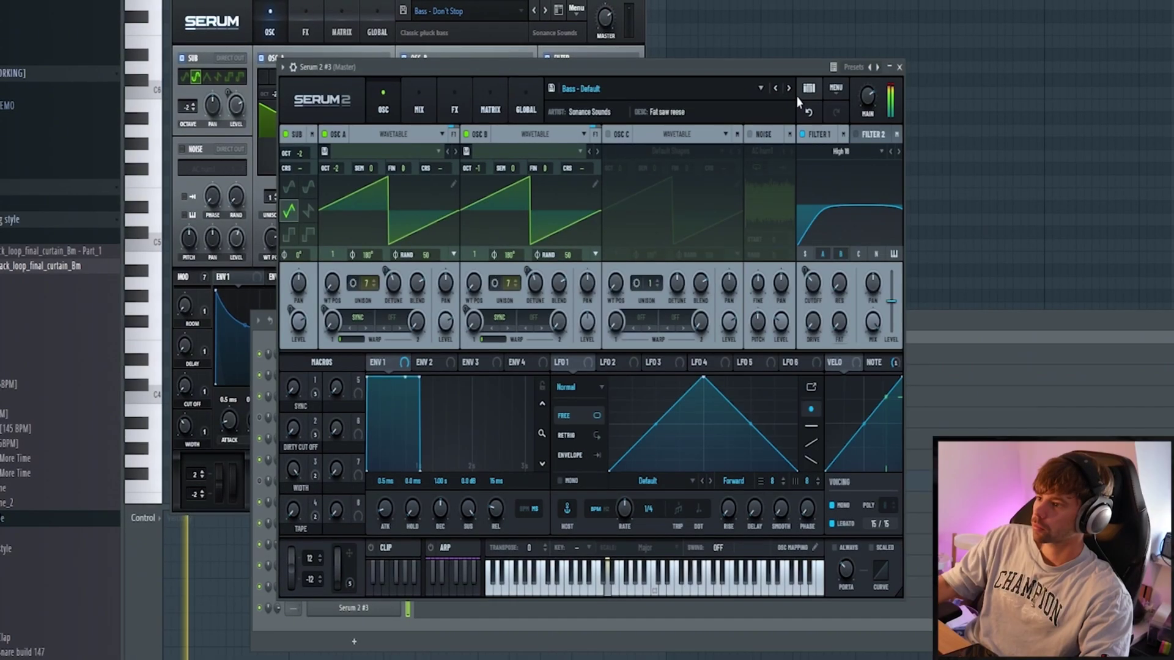
left_click(788, 89)
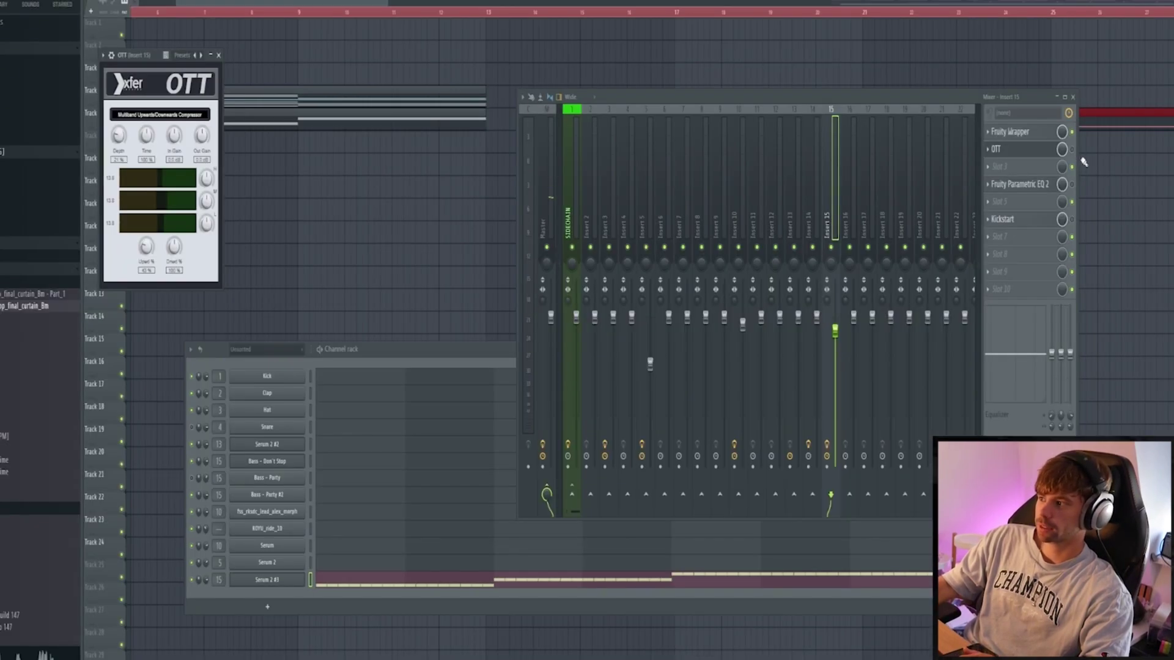
Enable the OTT compressor on mixer insert 15 and review its settings
left_click(1072, 150)
left_click(988, 150)
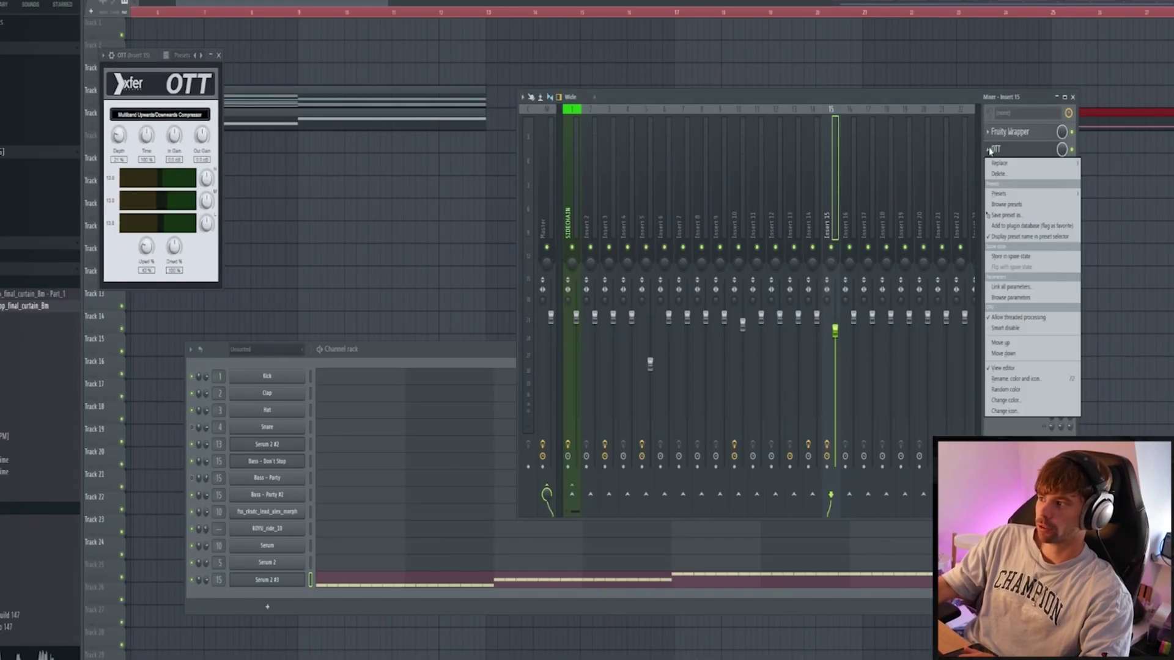
left_click(1019, 151)
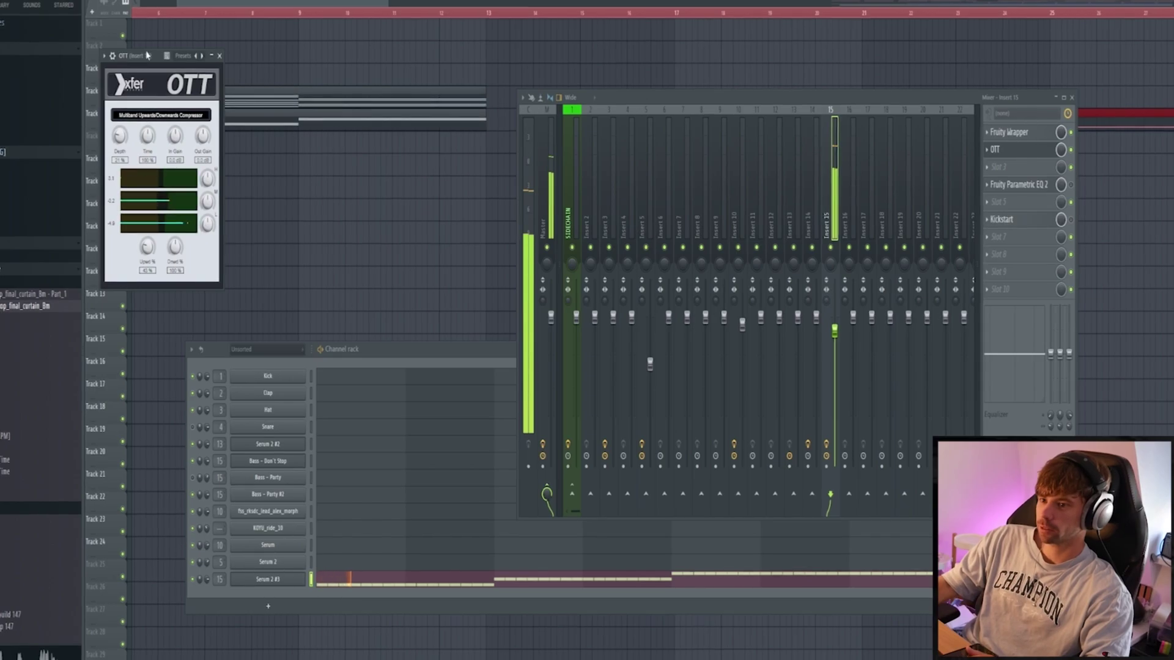
left_click_drag(147, 55, 617, 105)
Review the Fruity Parametric EQ 2 low-cut curve and the Kickstart sidechain settings on mixer insert 15
left_click(1015, 184)
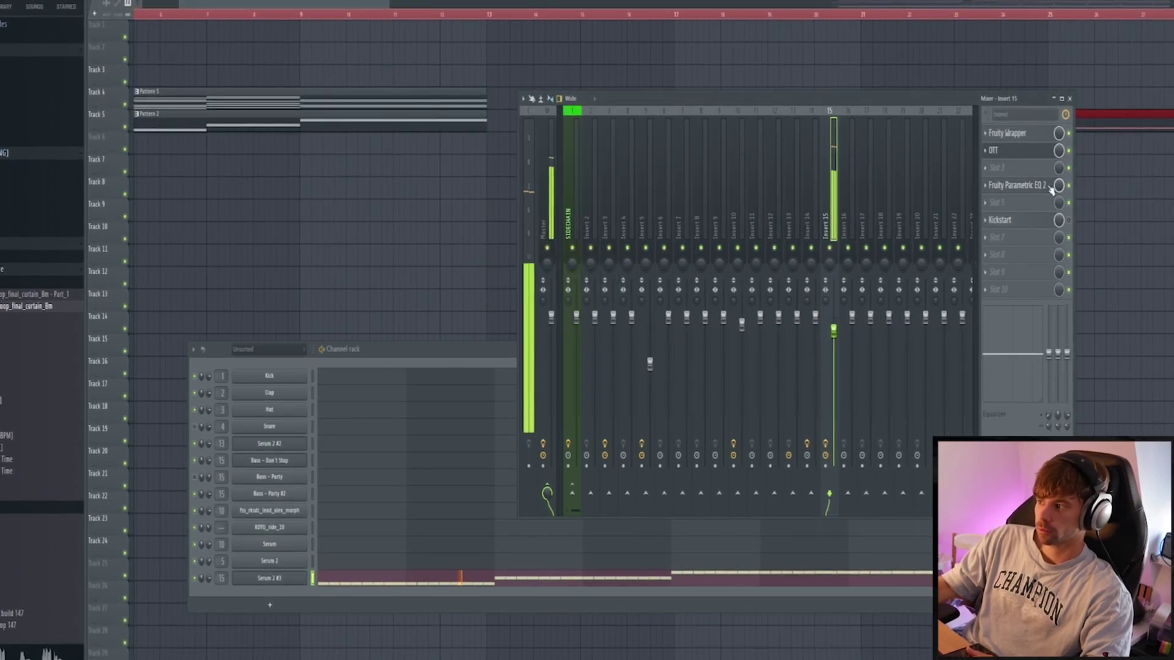
left_click_drag(229, 105, 484, 145)
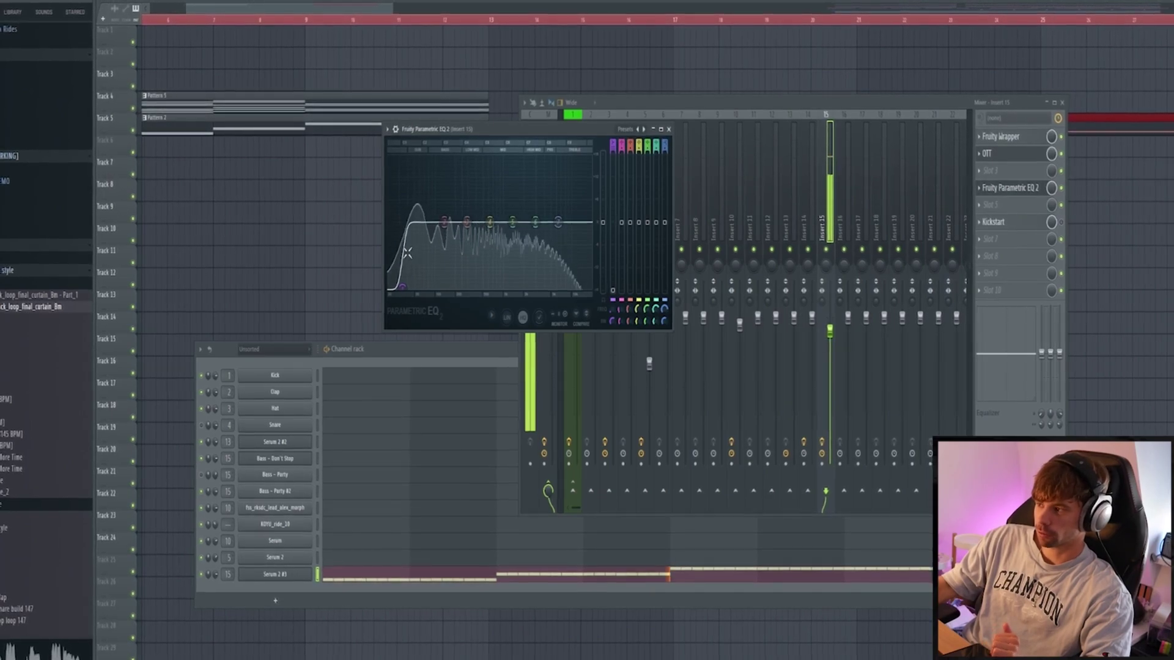
left_click(1043, 225)
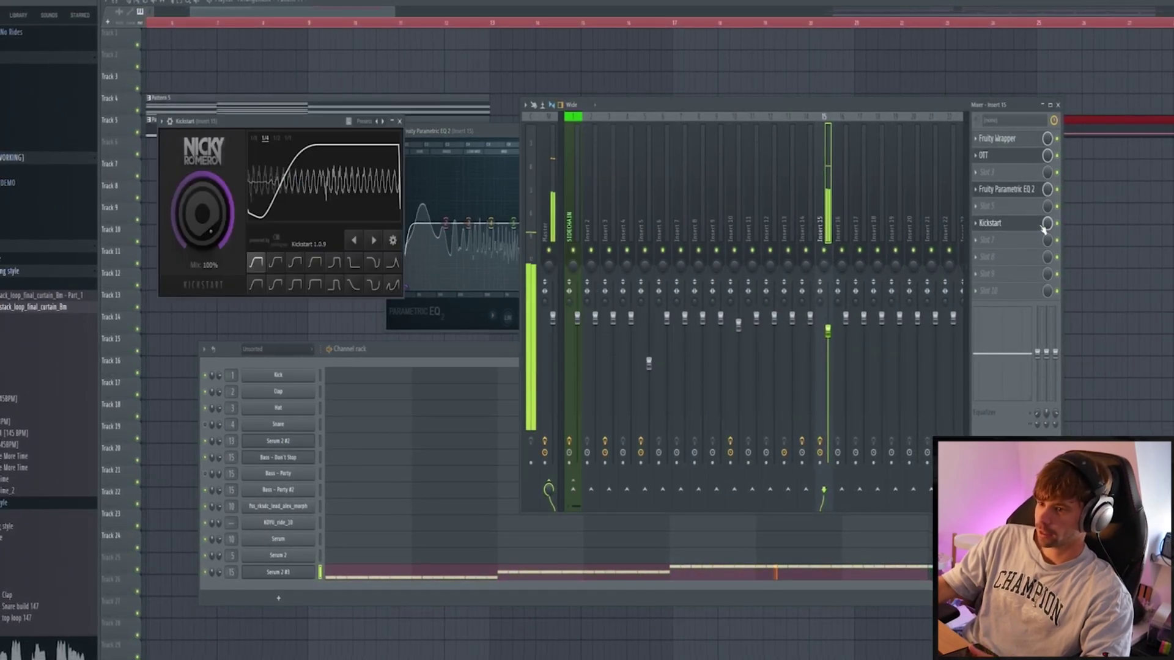
left_click_drag(216, 126, 436, 179)
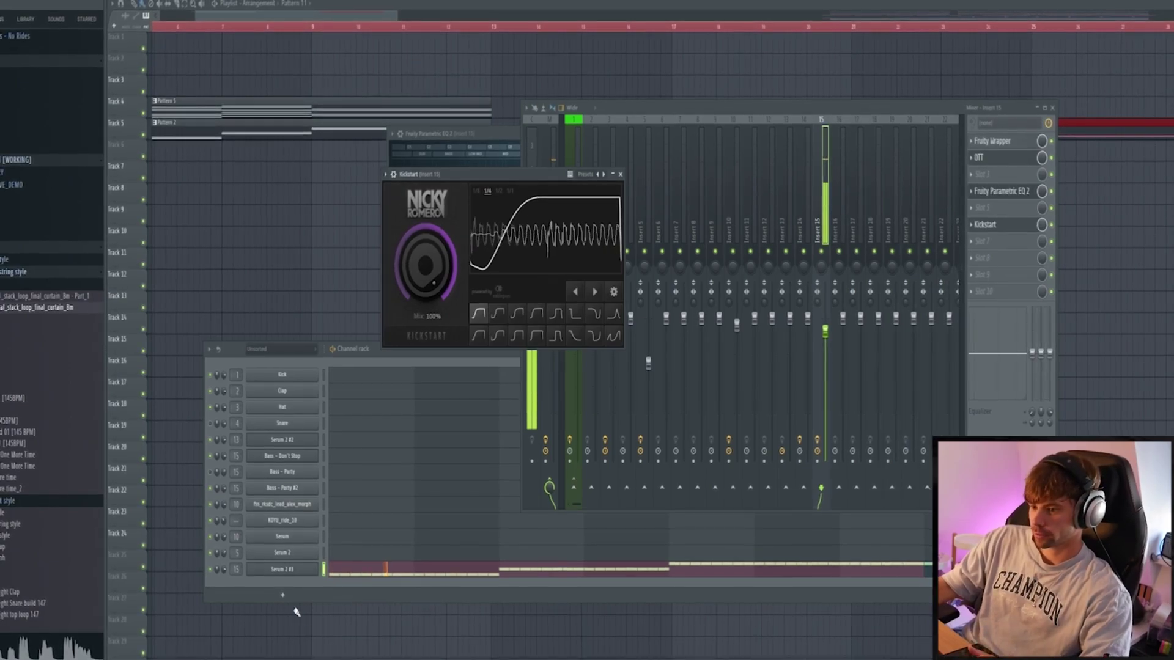
Clone the Serum 2 #3 channel and browse the copy's bass presets beyond Bass - Oak
left_click(325, 570)
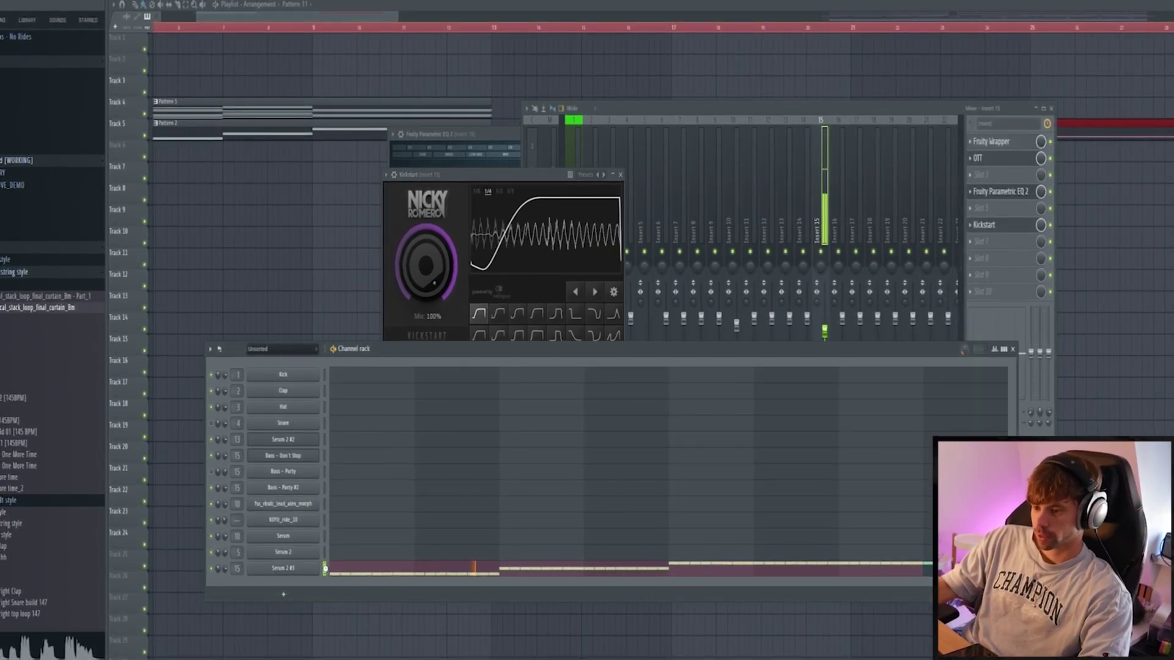
key("alt+c")
left_click(324, 601)
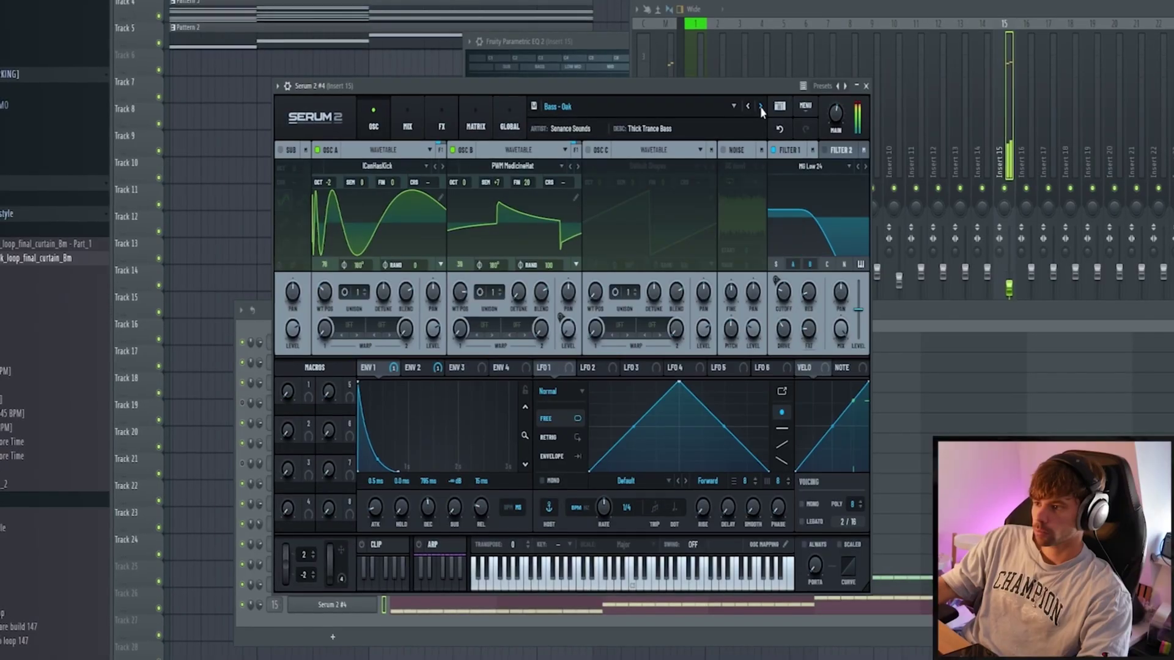
left_click(760, 109)
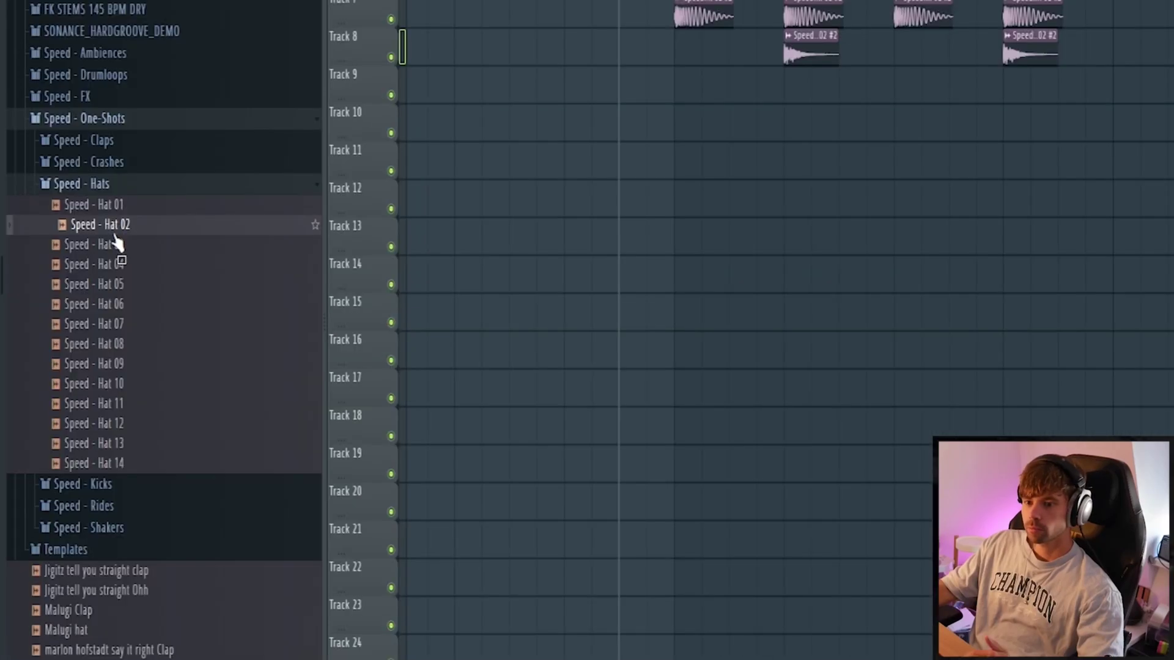
Place the Speed - Hat 02 sample on track 9 and the Speed - Toploop 01 [145BPM] loop on track 10
left_click_drag(118, 229, 605, 174)
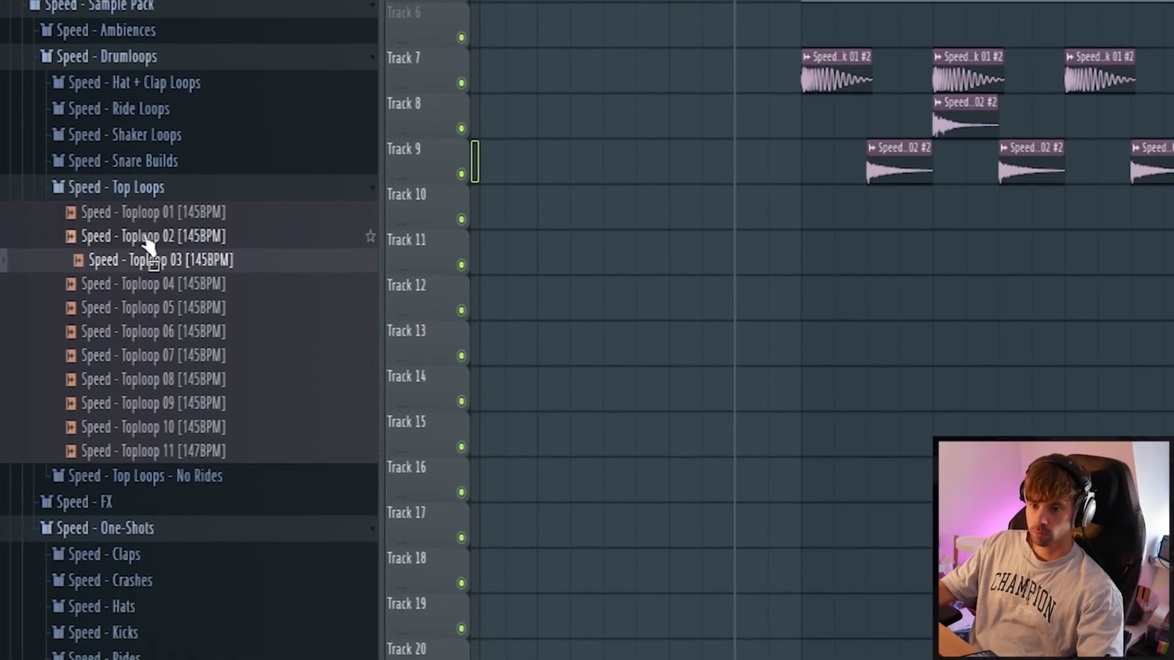
left_click(147, 238)
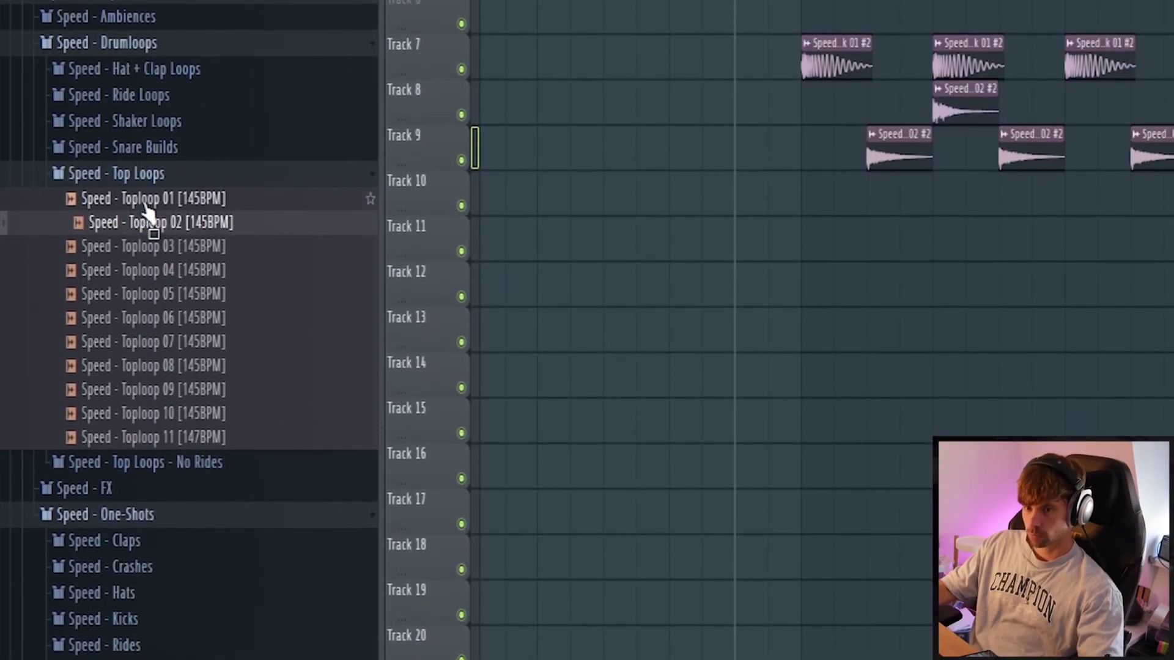
left_click(146, 209)
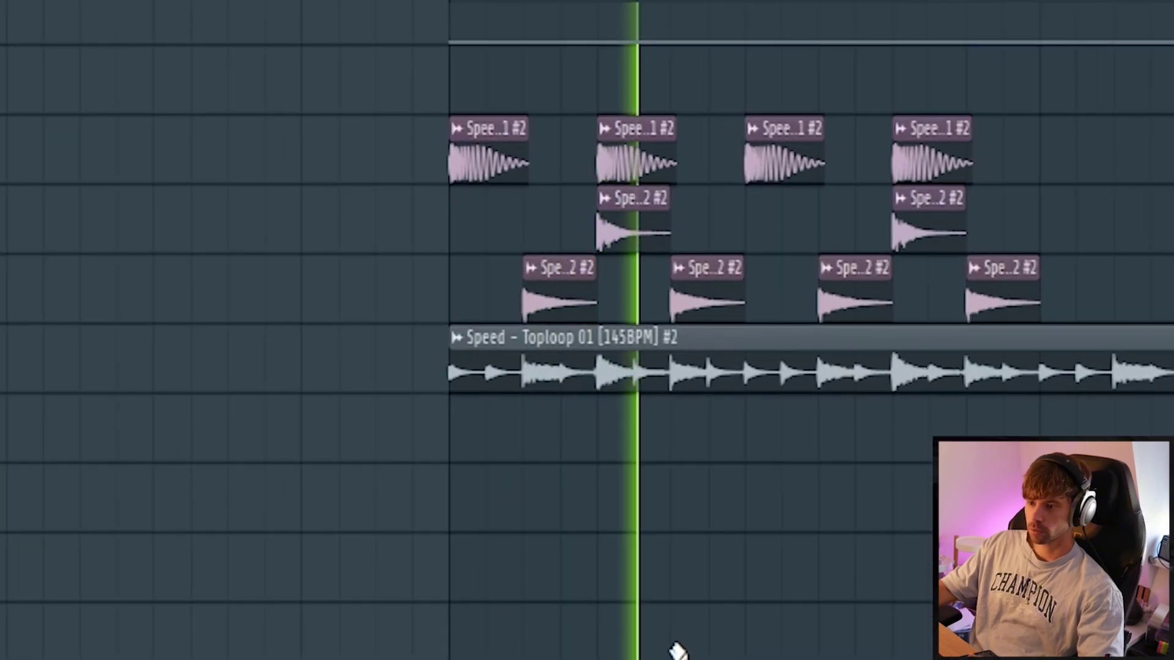
Repeat the kick, clap, hat and top loop clips on tracks 7 to 10 across the arrangement
scroll(671, 643, "down", 3)
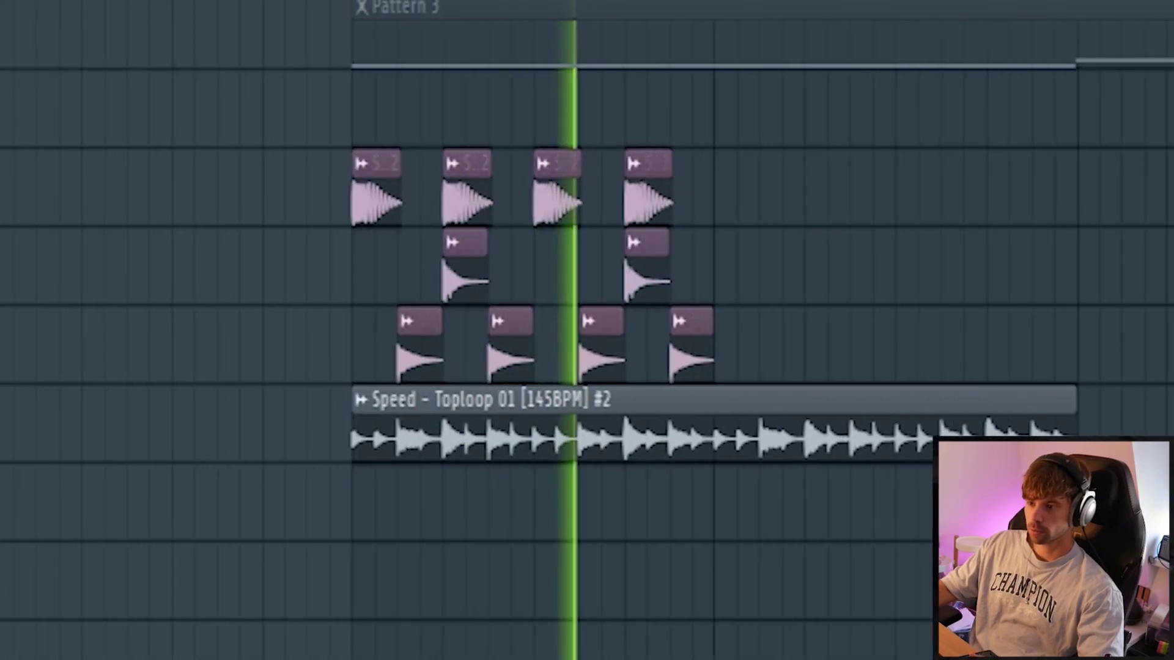
left_click_drag(573, 352, 80, 188)
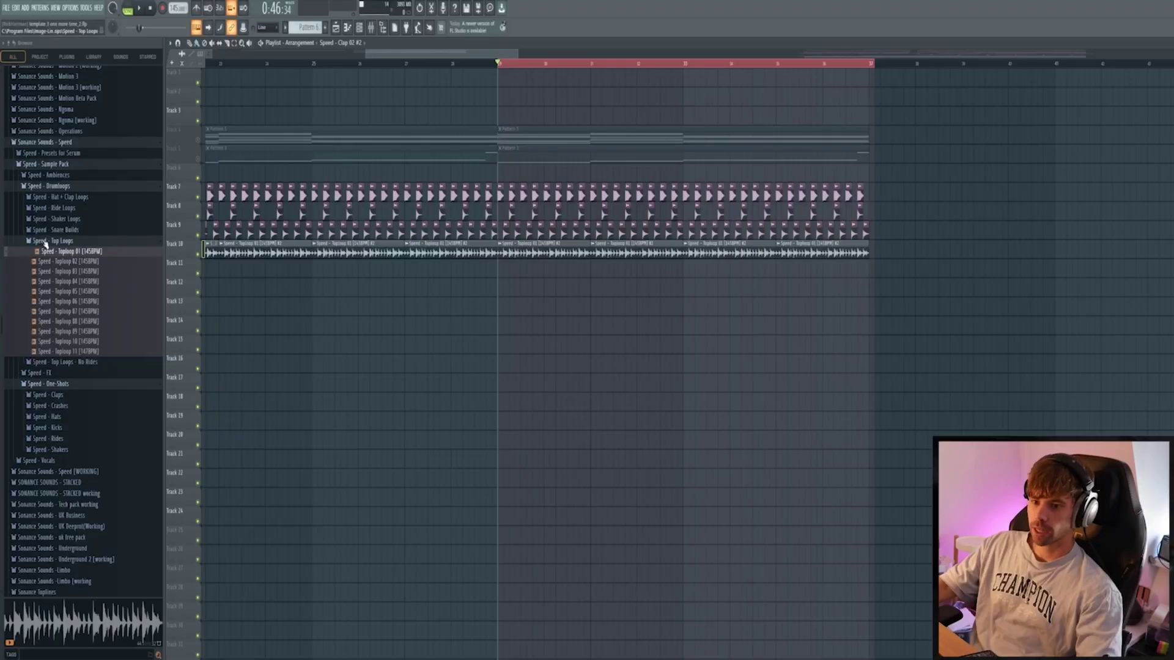
Audition the Speed ride loops and add Speed - Ride 08 [145BPM] on track 11 from the start of the second section
left_click(47, 242)
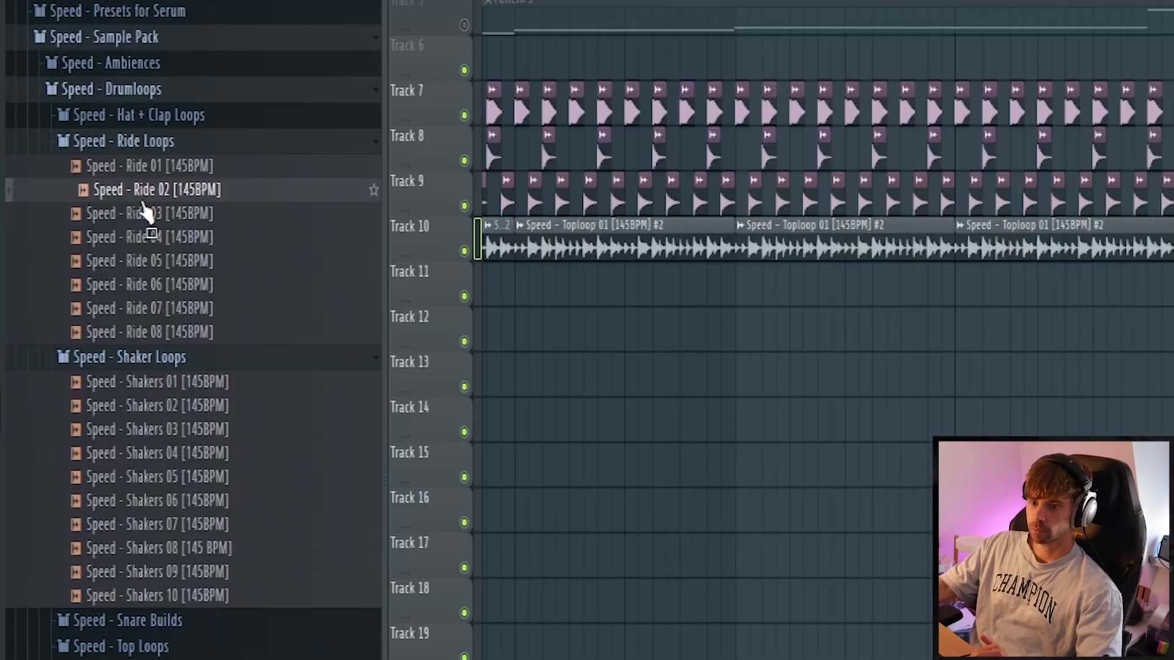
left_click(154, 235)
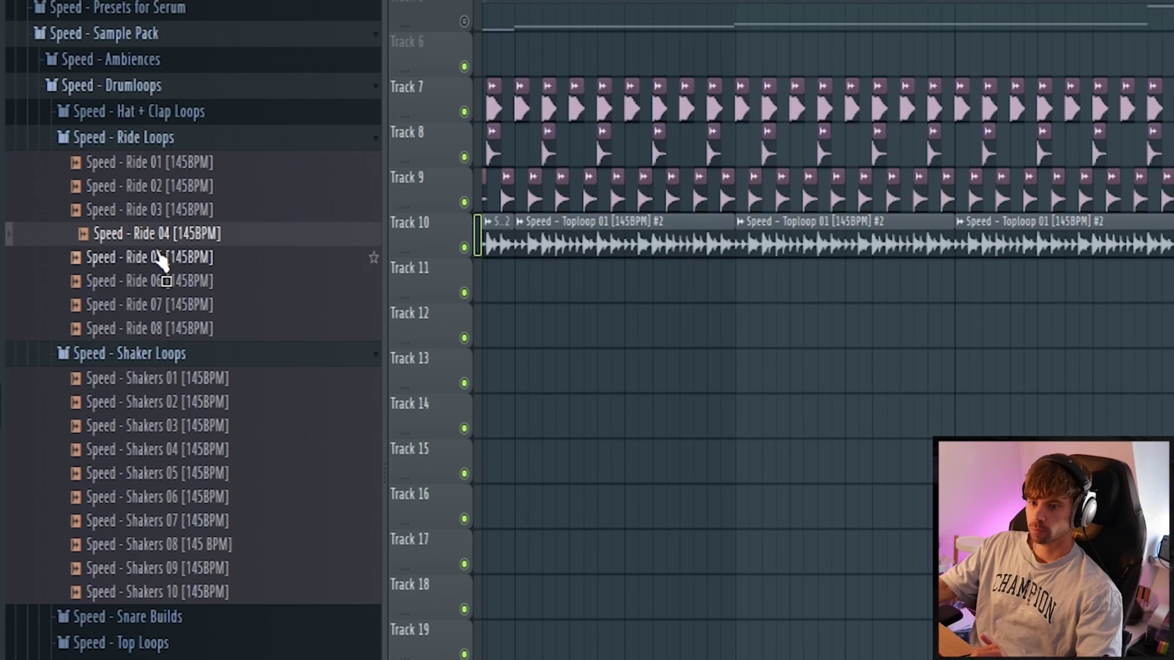
left_click(182, 301)
left_click(183, 319)
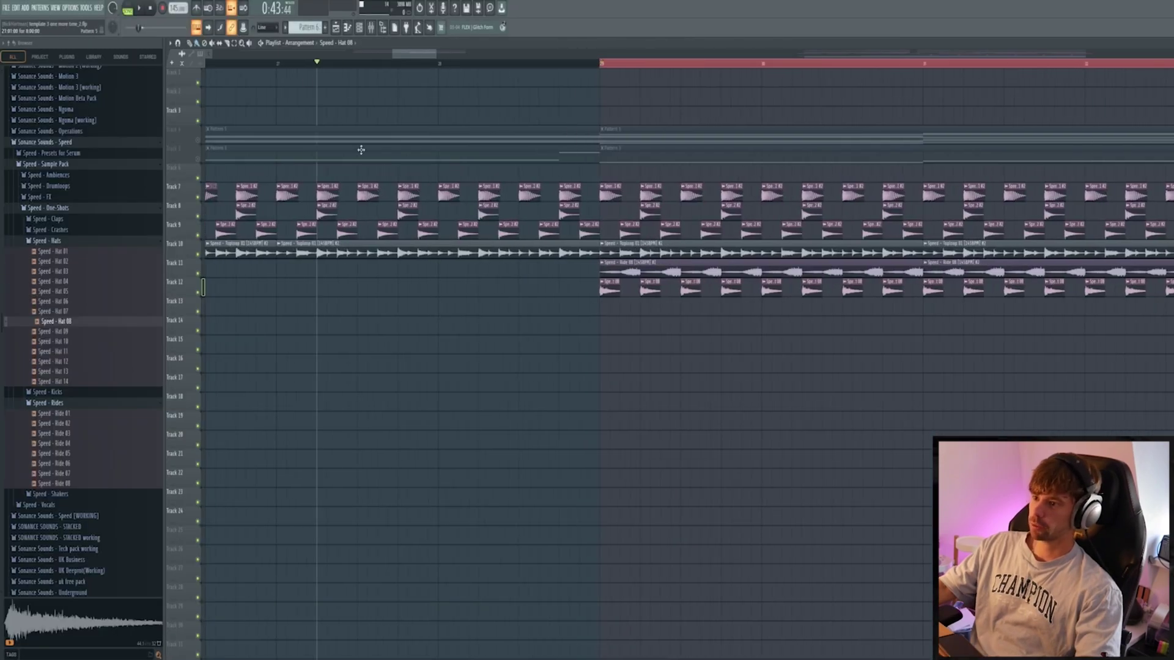
Clear the last kicks on track 7 before the second section, leaving a single kick half a beat ahead of it
key("space")
right_click(449, 190)
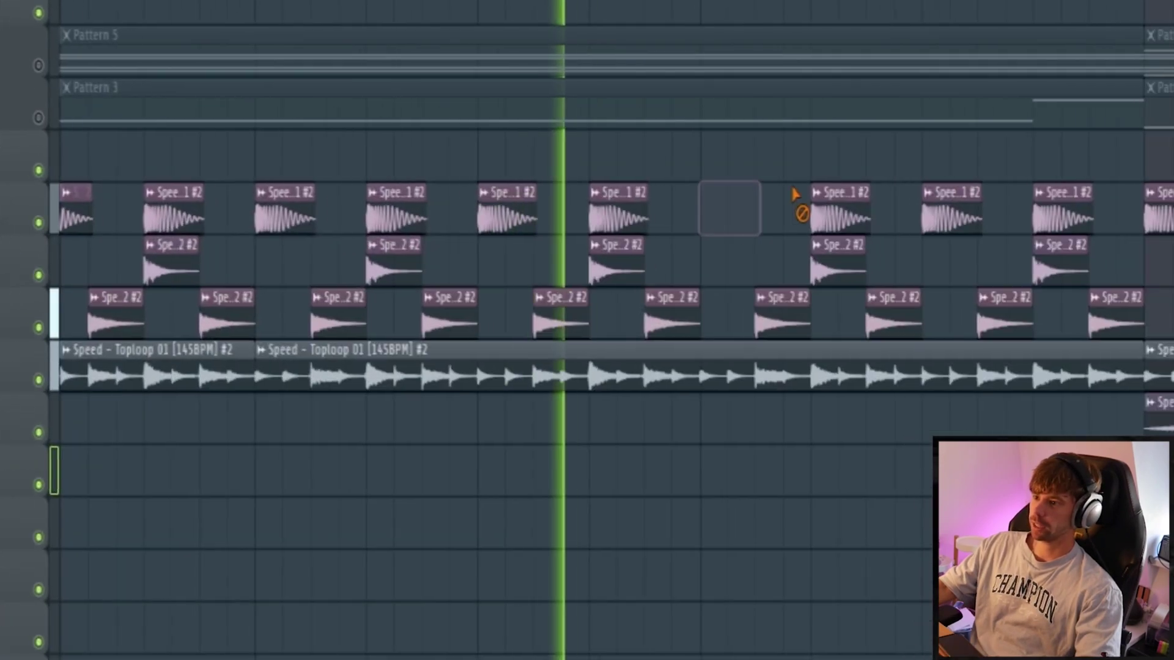
right_click(488, 190)
right_click(529, 190)
left_click_drag(931, 196, 982, 193)
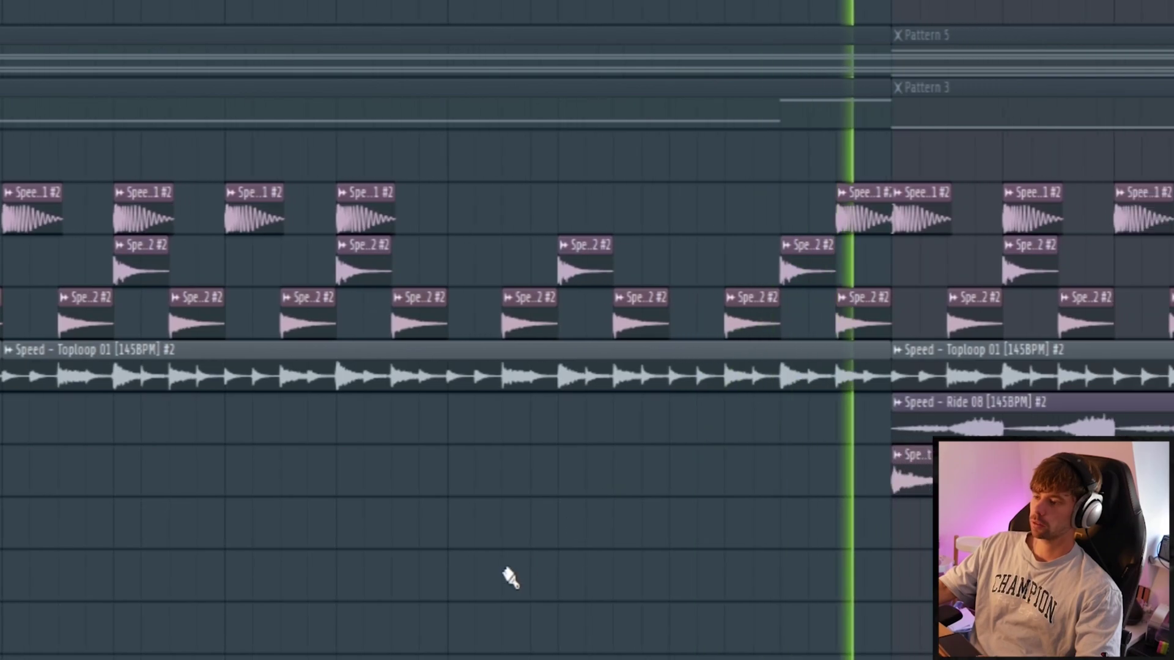
Trim the last Speed - Toploop 01 clip on track 10 to end level with the pattern clips
scroll(632, 580, "down", 4)
scroll(376, 573, "down", 1)
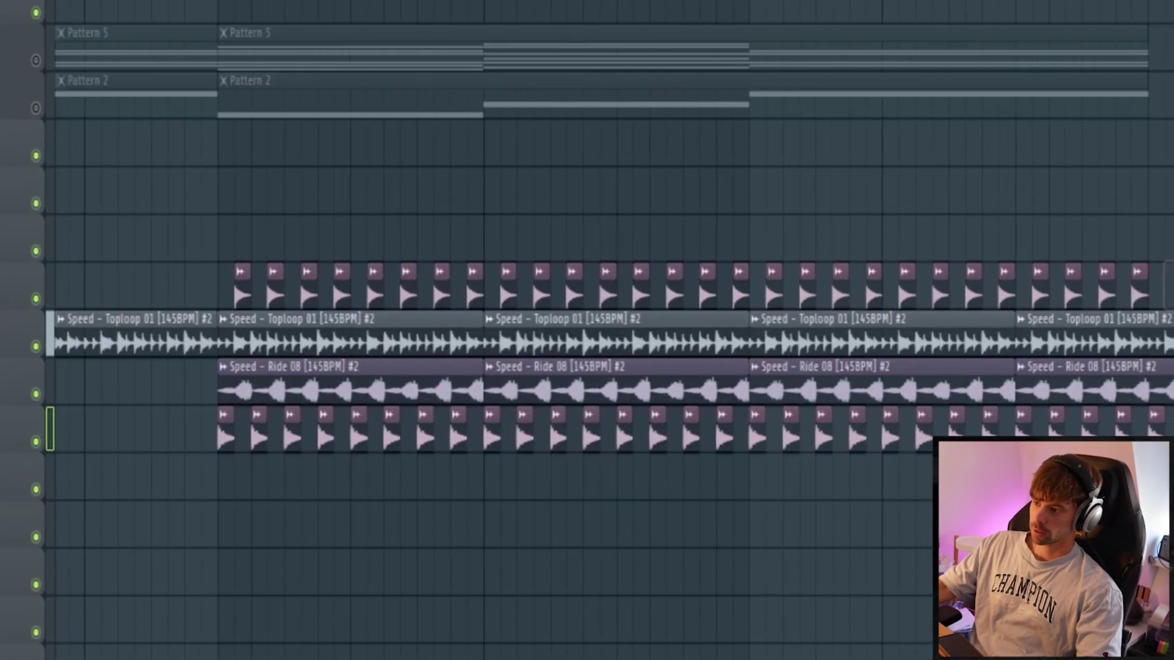
left_click(1161, 342, "ctrl")
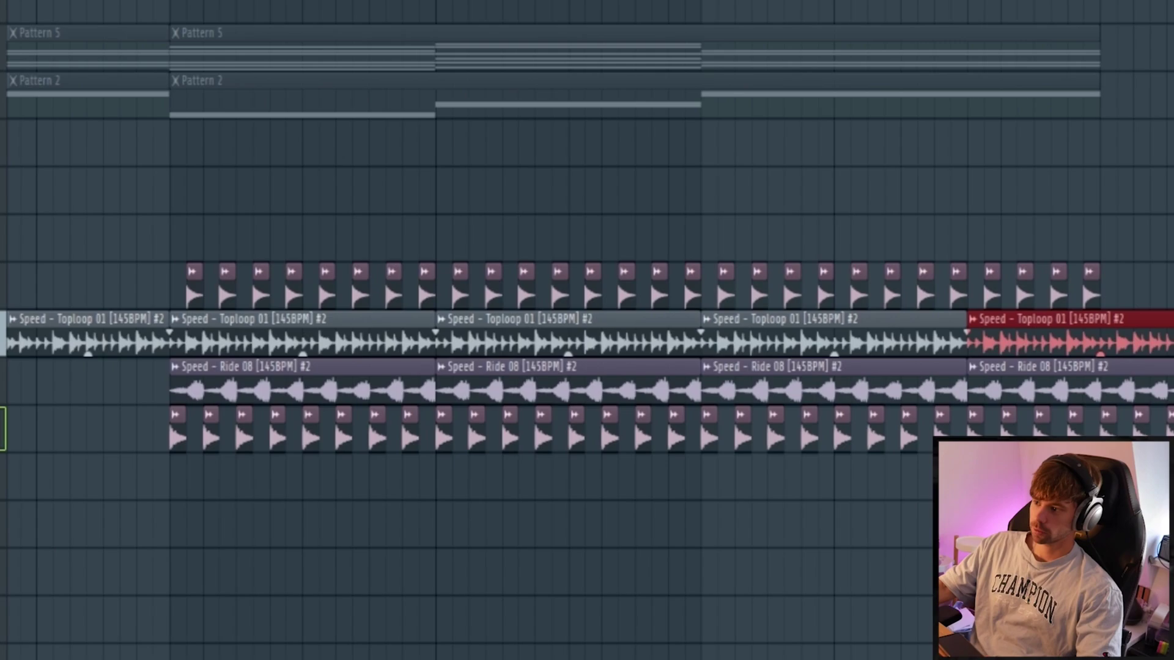
left_click_drag(1173, 339, 1113, 351)
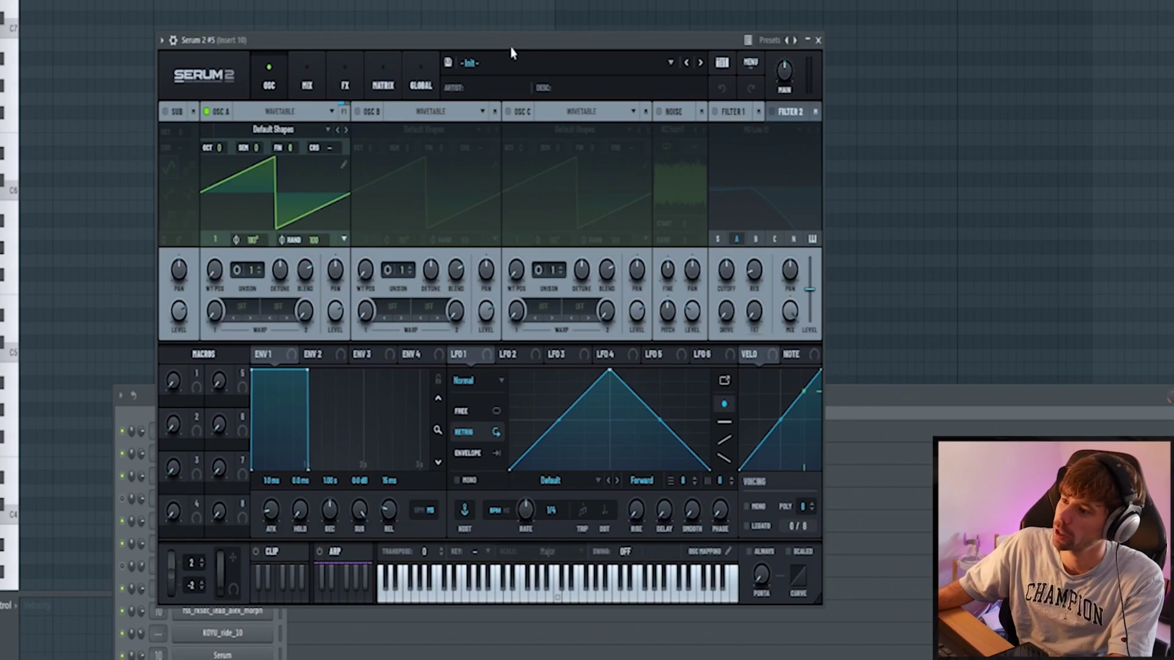
Draw a melody for Serum 2 #5 in the piano roll from short and long D6, B5, A6 and E6 notes
left_click_drag(513, 54, 567, 68)
left_click(652, 84)
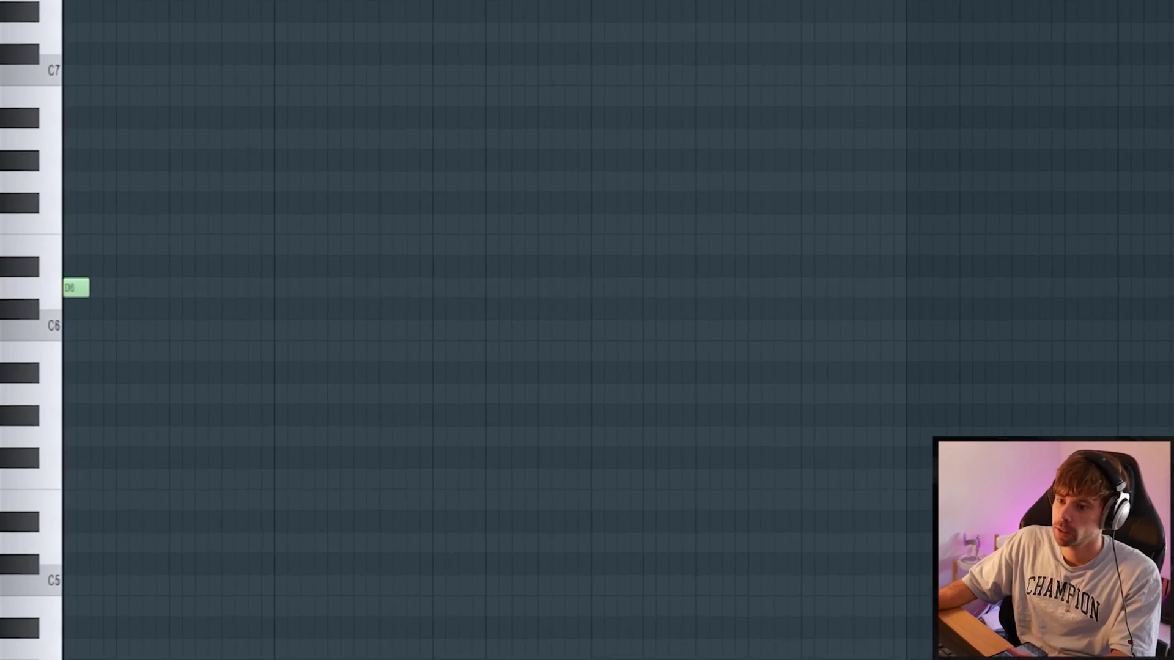
left_click(98, 350)
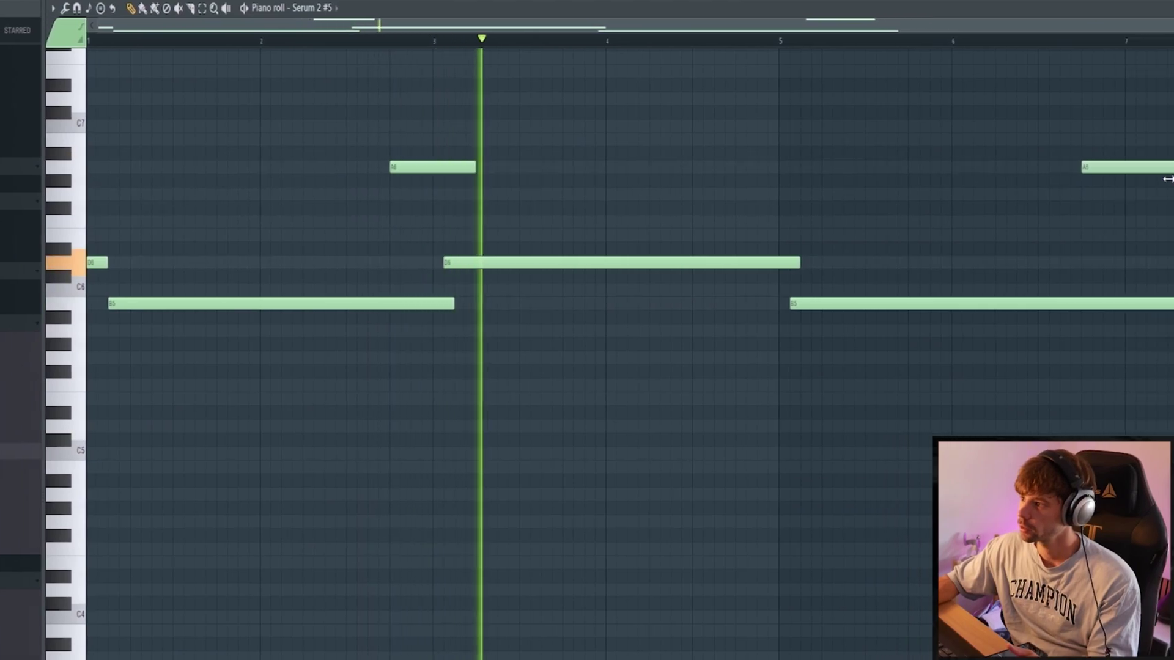
left_click(1137, 248)
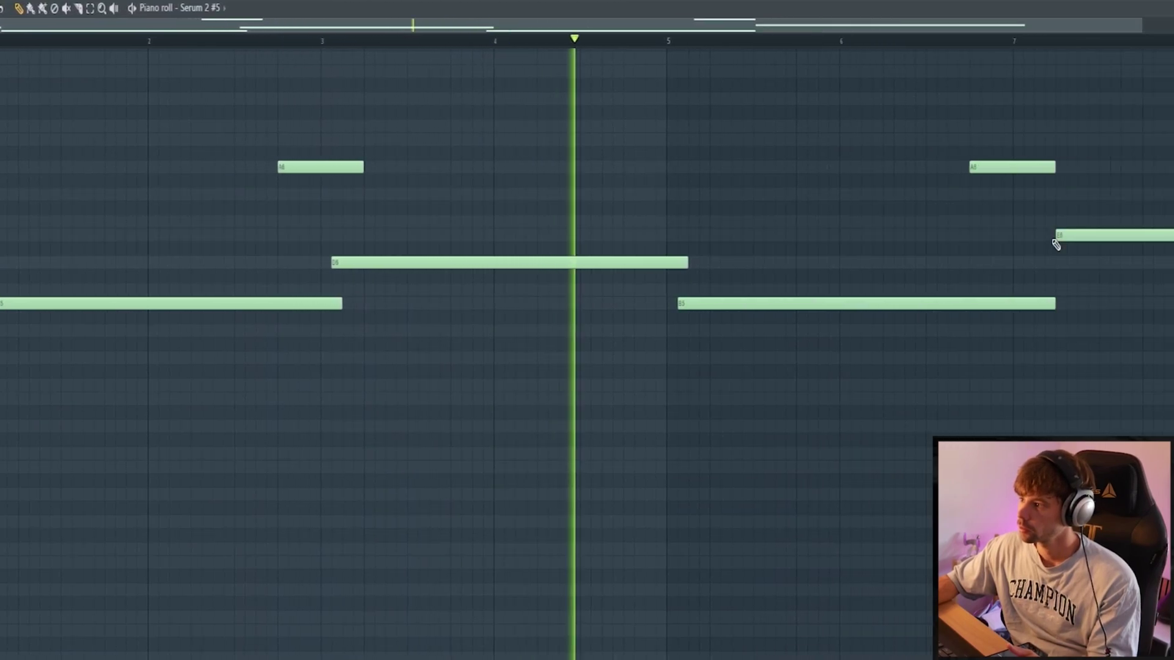
left_click_drag(1049, 251, 1039, 270)
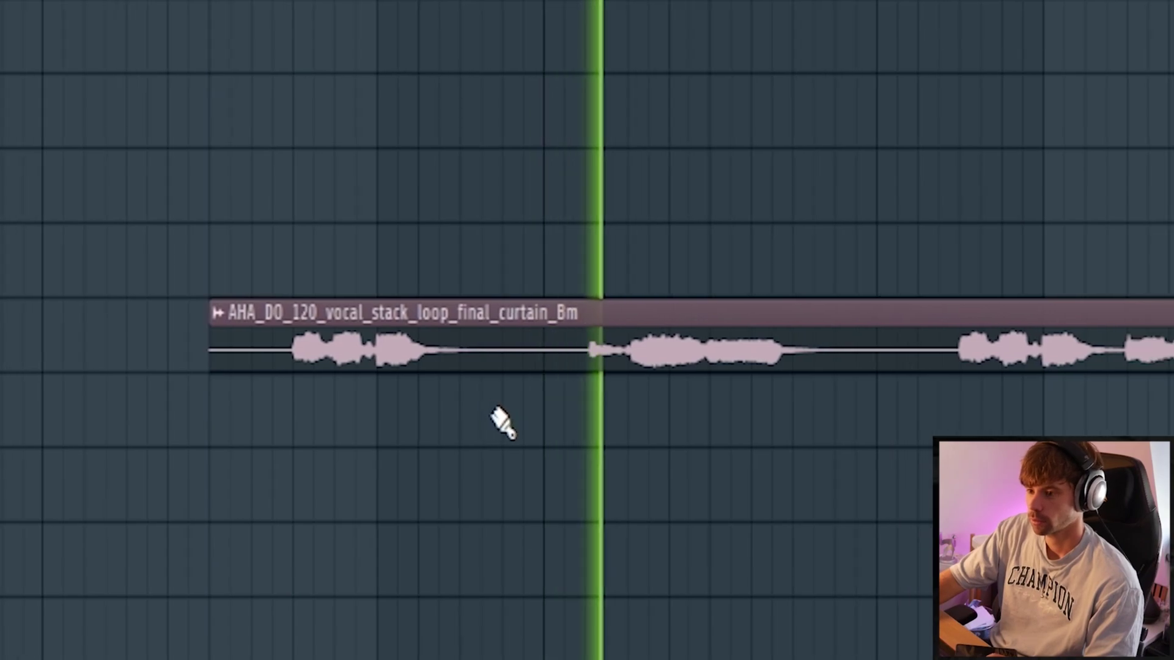
Play the vocal stack loop with OTT open on Insert 3, and enable and open Fruity Parametric EQ 2
key("space")
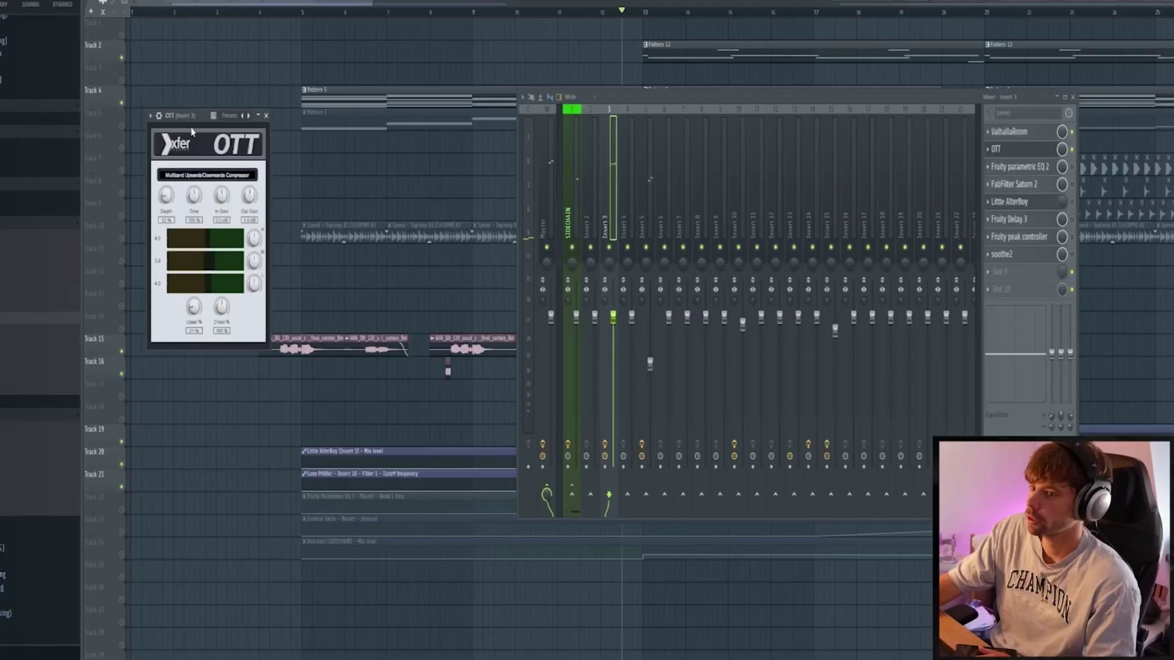
left_click_drag(191, 120, 681, 142)
key("space")
left_click(1071, 167)
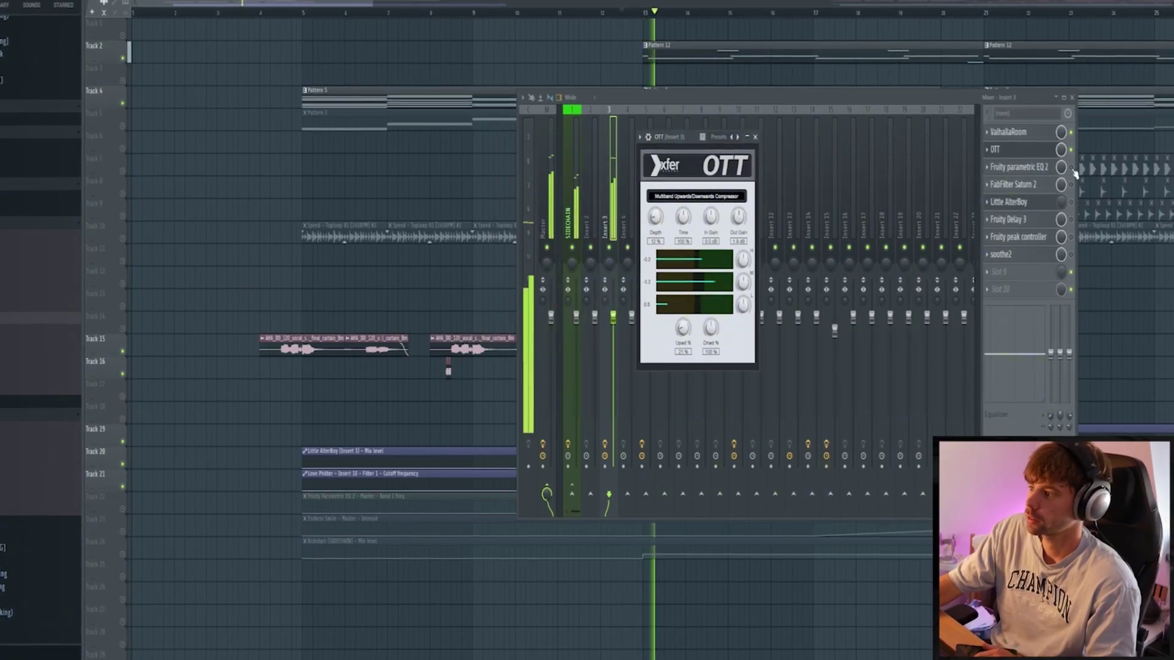
left_click(1026, 168)
left_click_drag(248, 142, 574, 169)
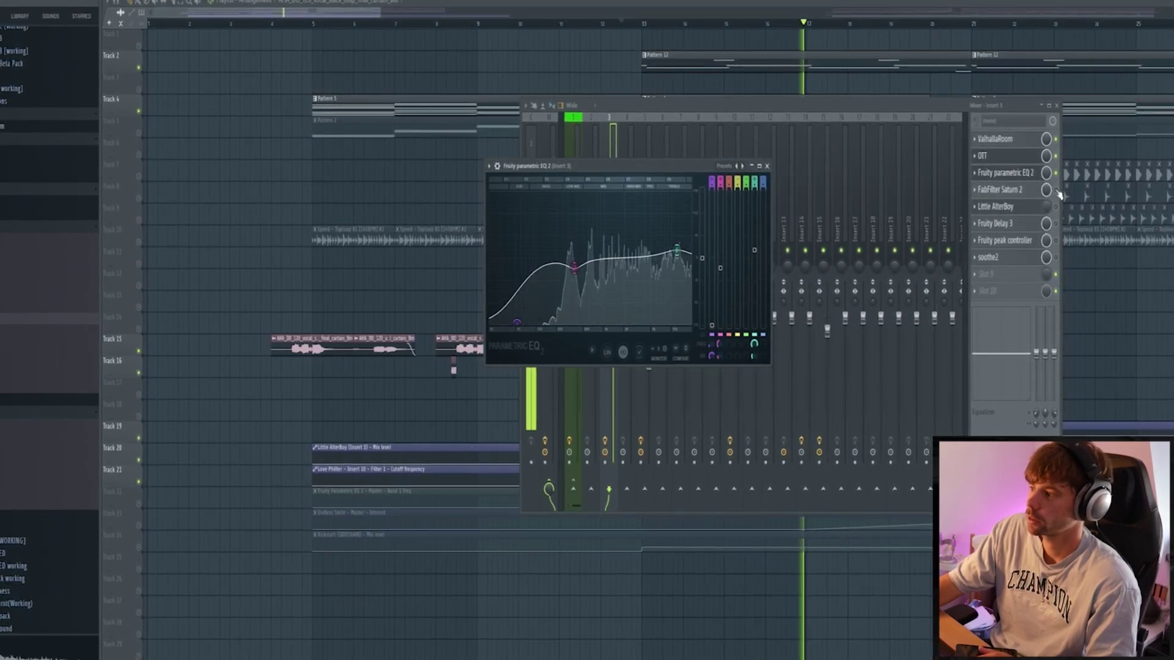
Examine FabFilter Saturn 2, Fruity Delay 3, Fruity Peak Controller and soothe2 in the vocal chain on Insert 3
left_click(1022, 191)
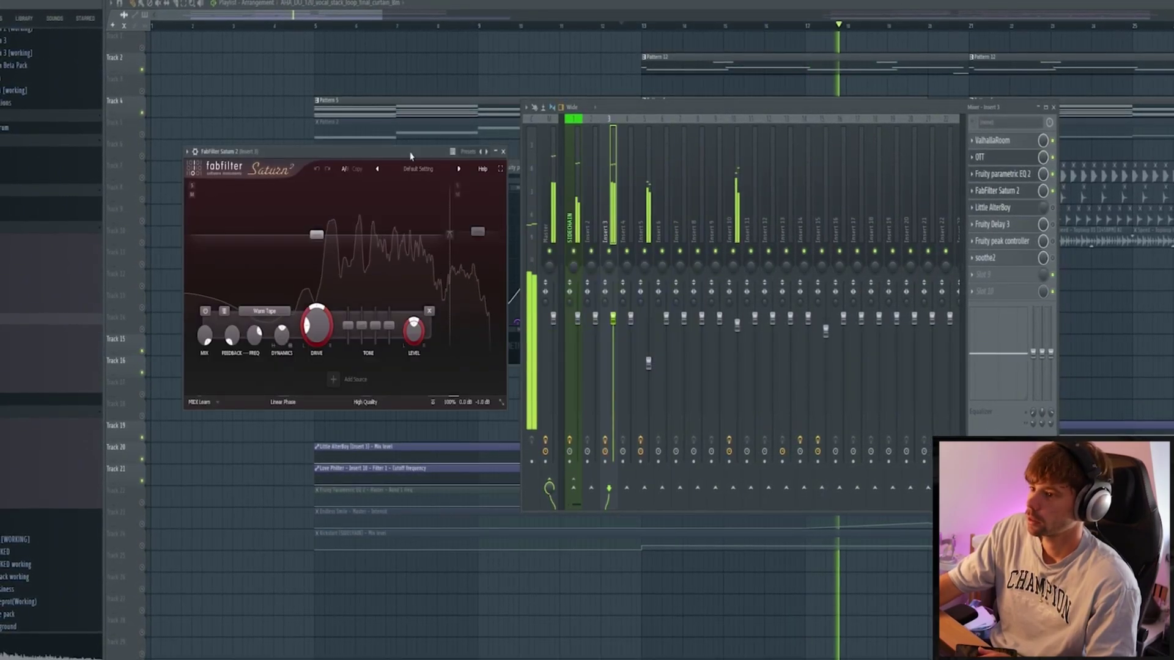
left_click_drag(410, 156, 716, 182)
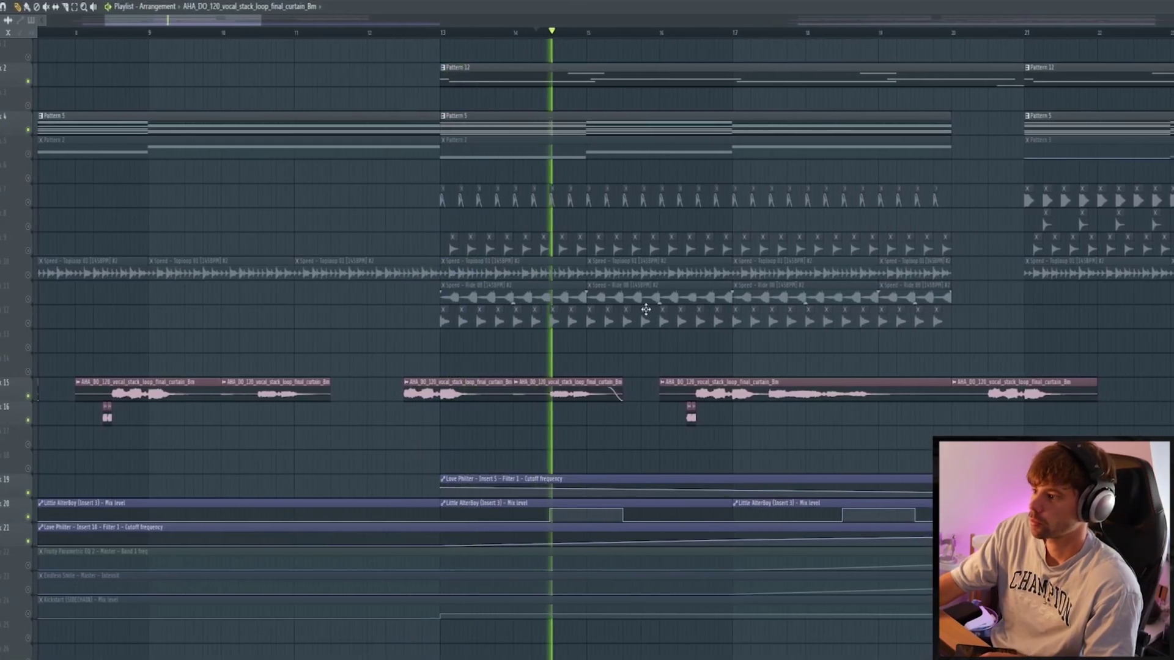
left_click_drag(571, 386, 872, 392)
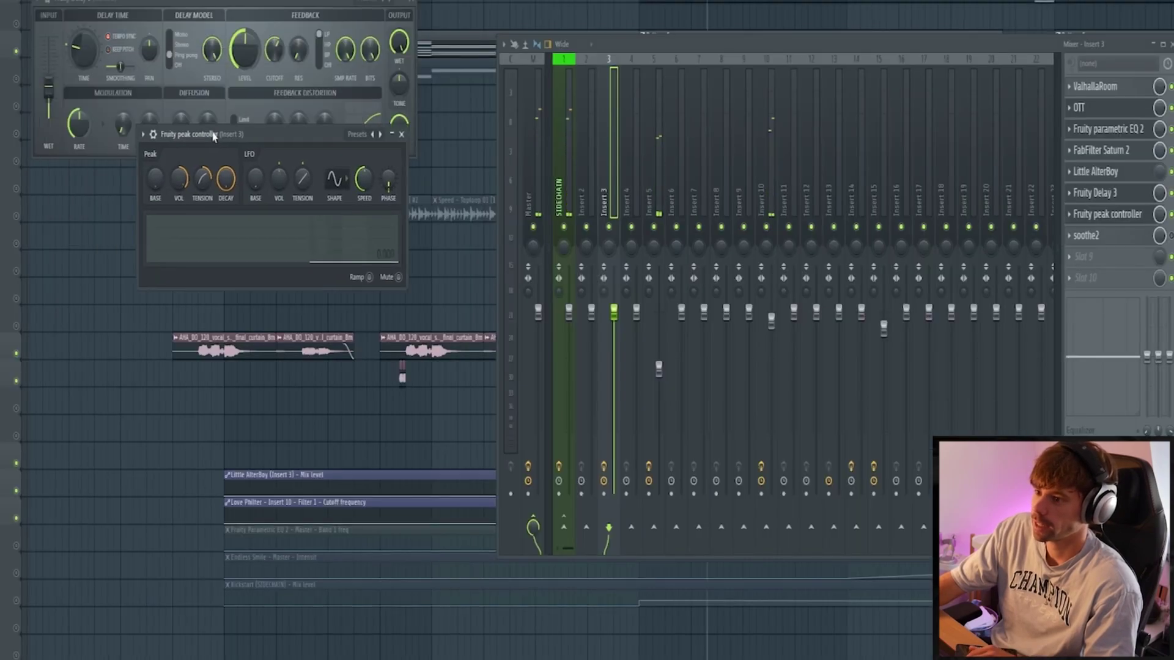
left_click_drag(218, 123, 279, 182)
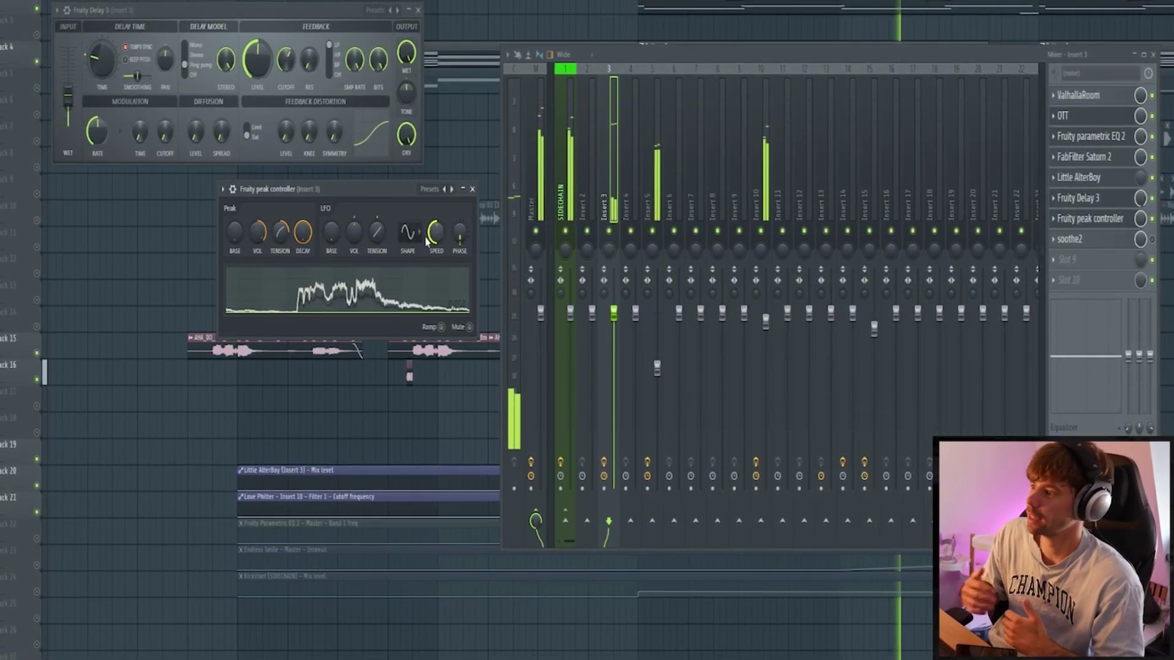
left_click(1119, 244)
left_click_drag(323, 46, 463, 86)
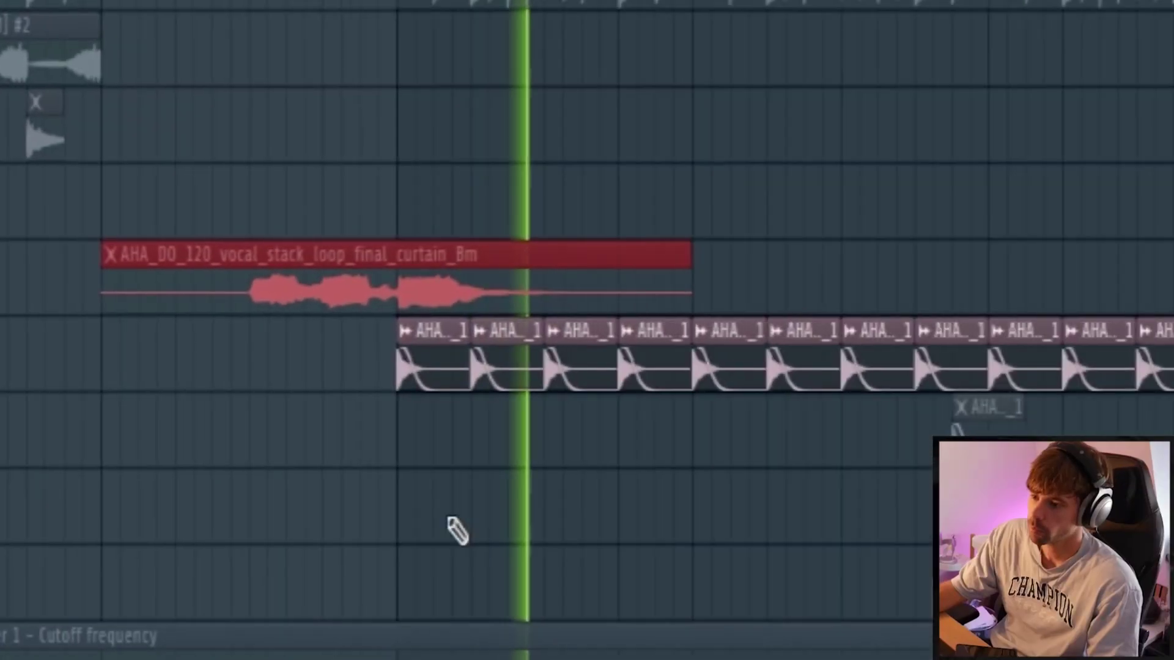
scroll(449, 520, "up", 5)
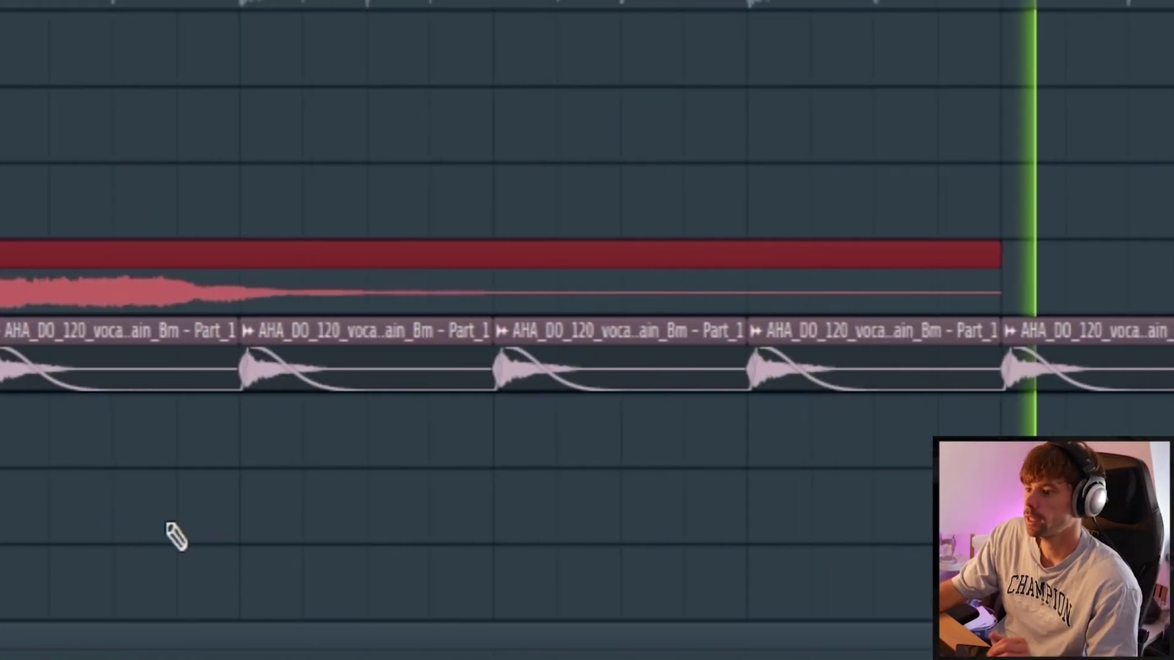
scroll(450, 519, "down", 3)
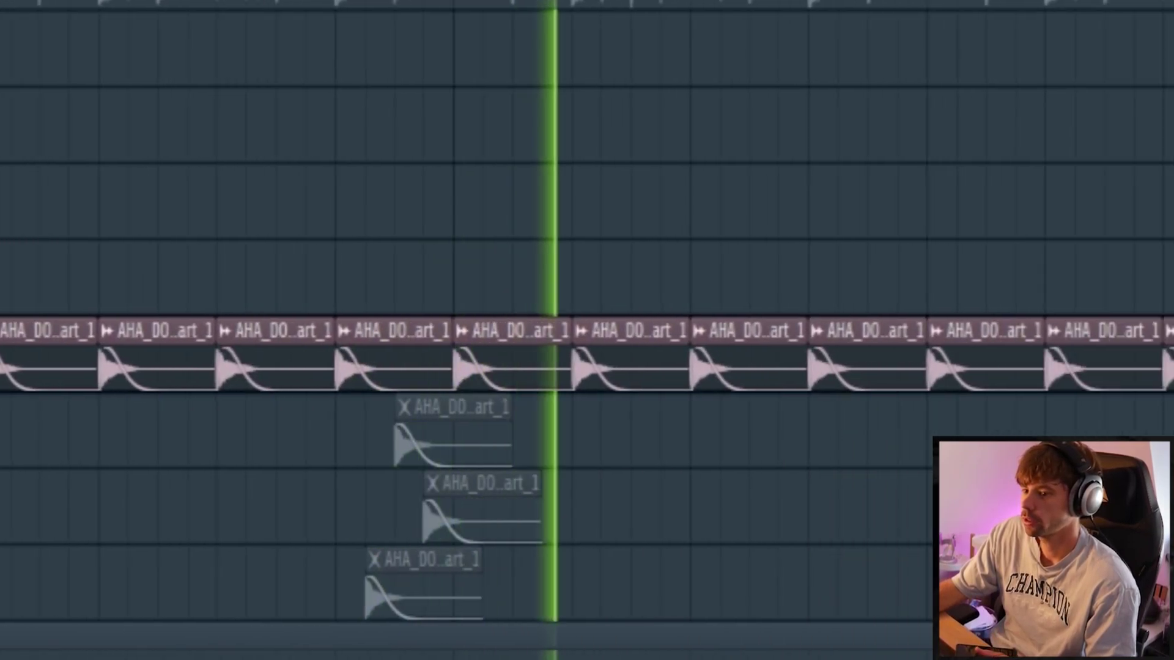